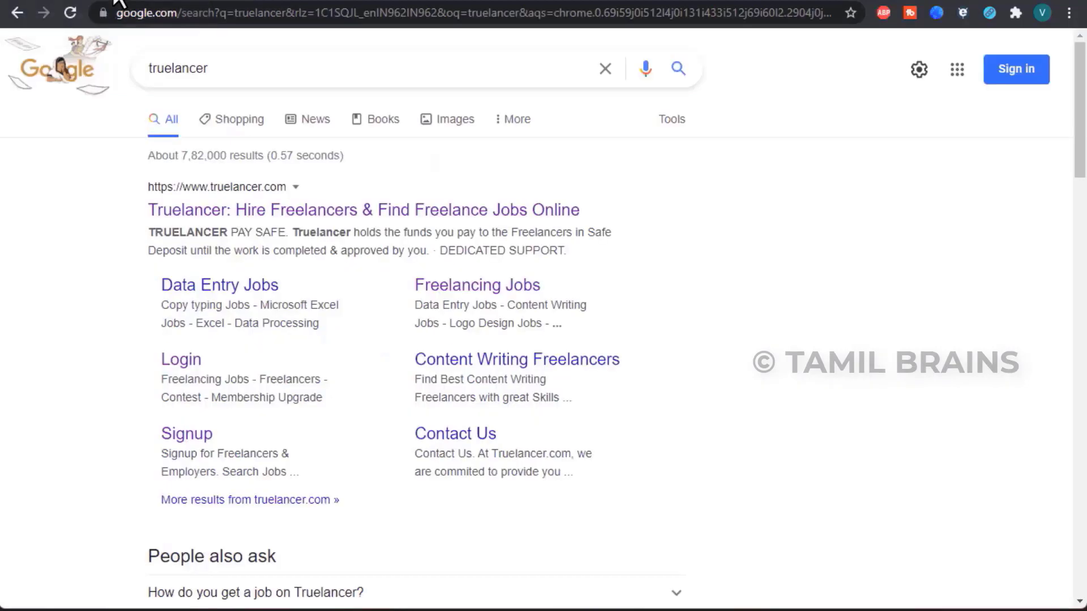
- Open the Truelancer website from the search results and create an account through its signup form for finding work
{"action": "left_click", "coordinate": [284, 210]}
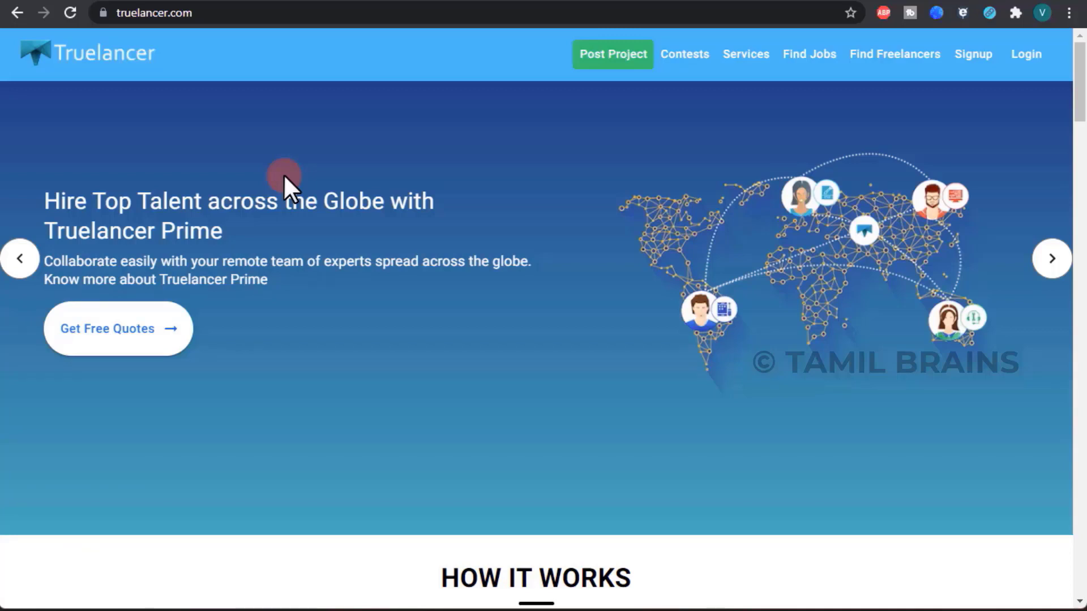
{"action": "left_click", "coordinate": [807, 57]}
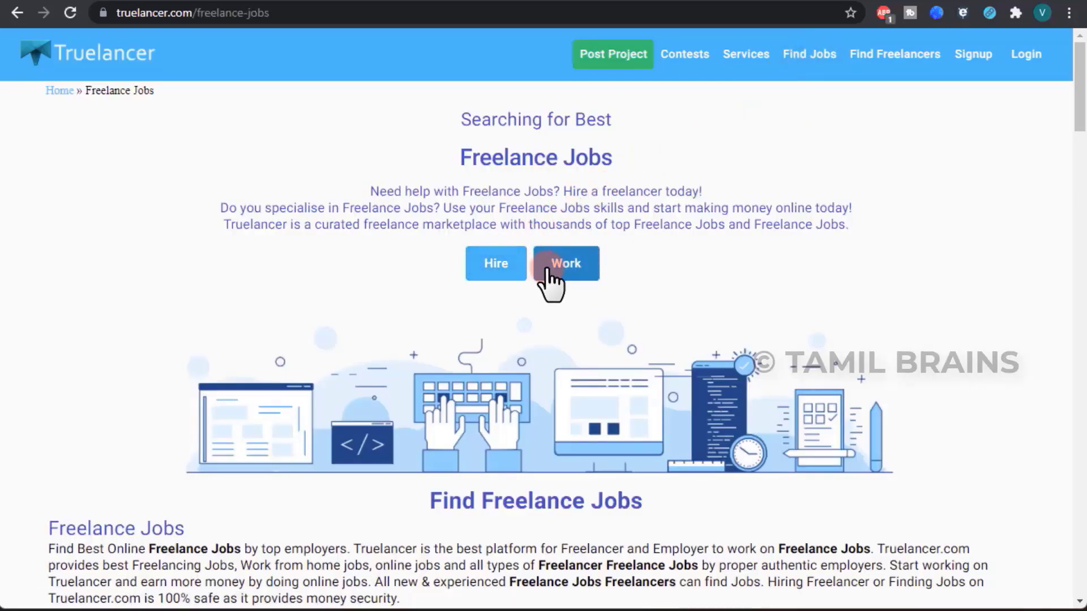
{"action": "left_click", "coordinate": [566, 265]}
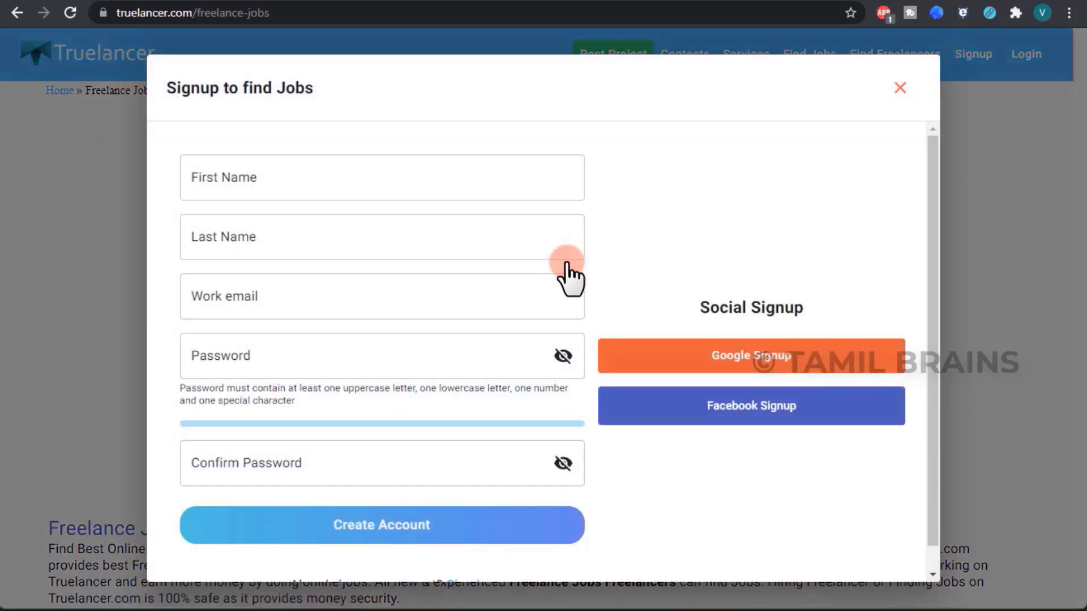
{"action": "left_click", "coordinate": [386, 188]}
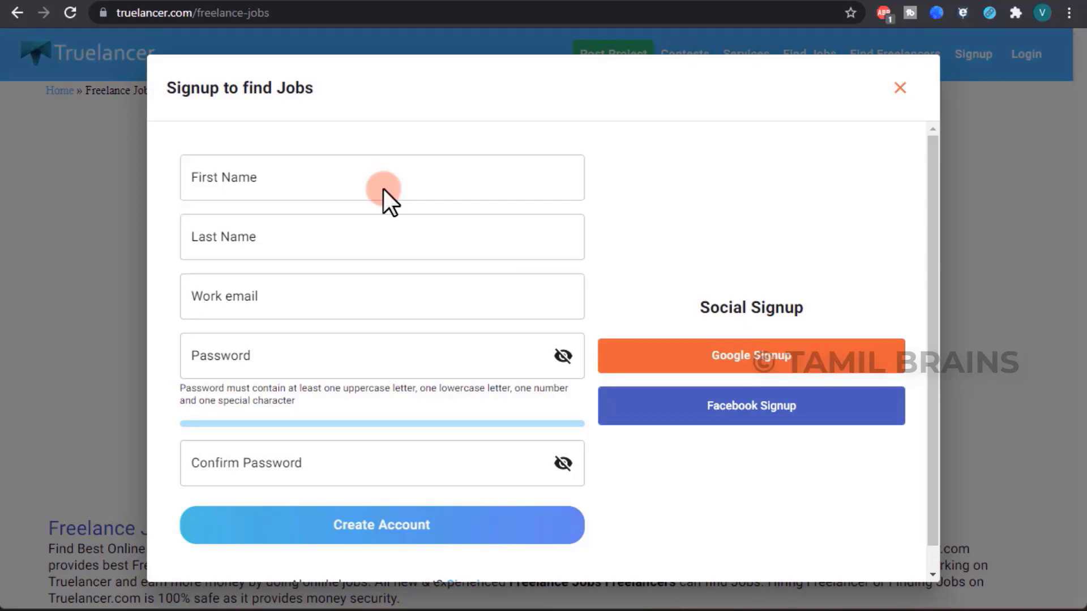
{"action": "left_click", "coordinate": [385, 525]}
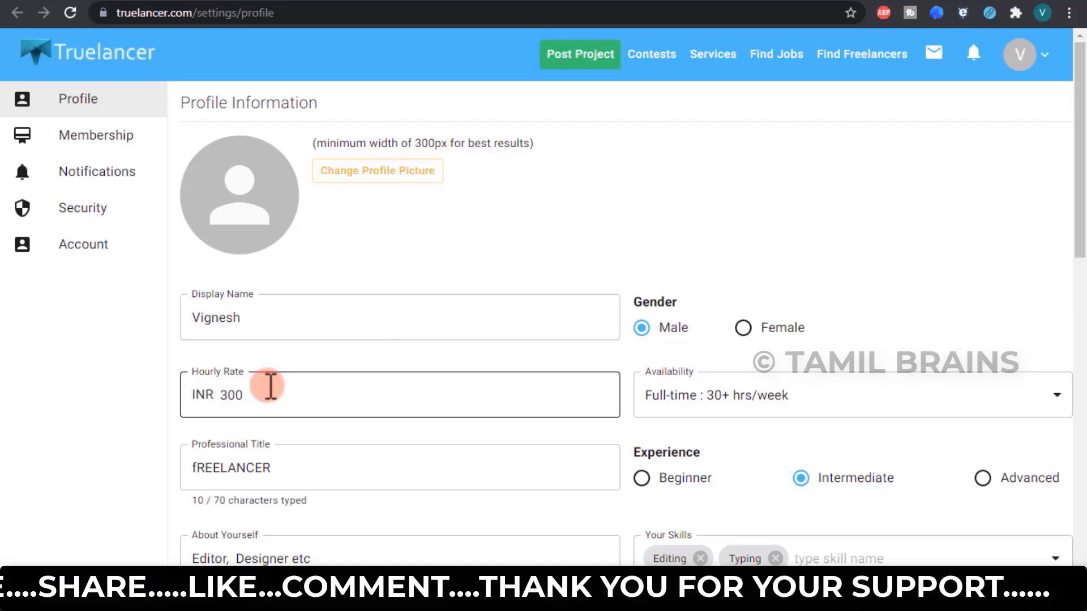
- Set the profile's availability to Full-time : 30+ hrs/week and review the title, About Yourself and skills fields
{"action": "left_click", "coordinate": [878, 403]}
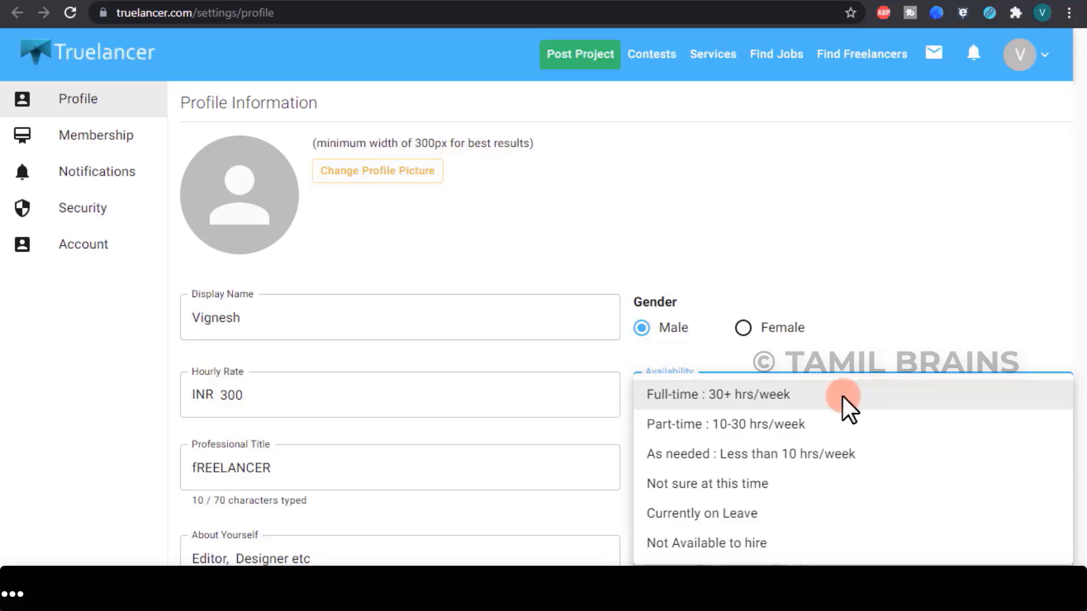
{"action": "left_click", "coordinate": [775, 399]}
{"action": "scroll", "coordinate": [396, 384], "scroll_direction": "down", "scroll_amount": 2}
{"action": "left_click", "coordinate": [249, 385]}
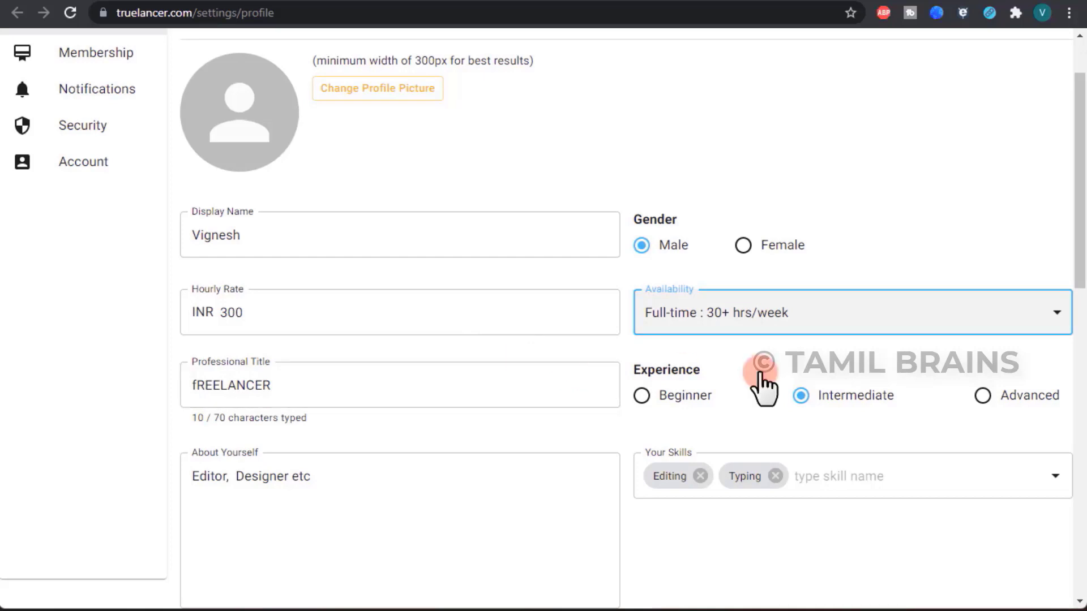
{"action": "scroll", "coordinate": [679, 385], "scroll_direction": "down", "scroll_amount": 2}
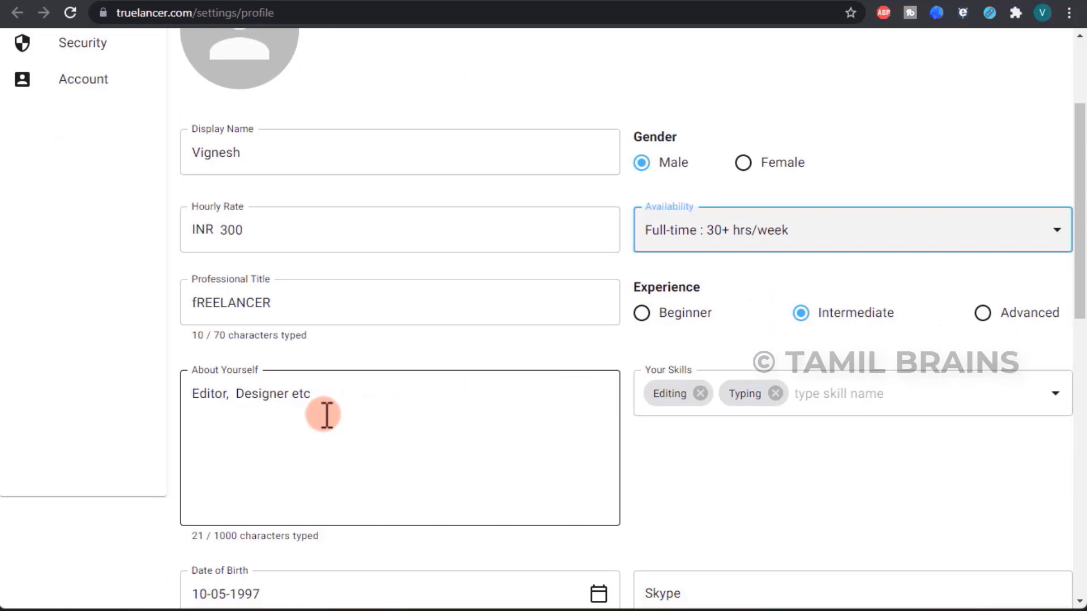
{"action": "left_click", "coordinate": [326, 415]}
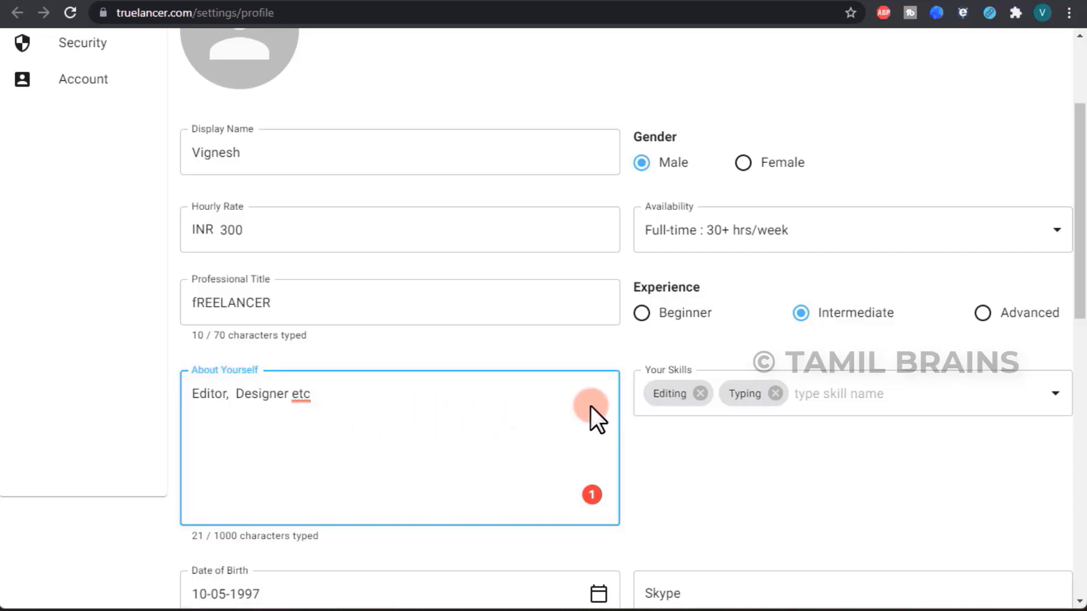
{"action": "left_click", "coordinate": [861, 396]}
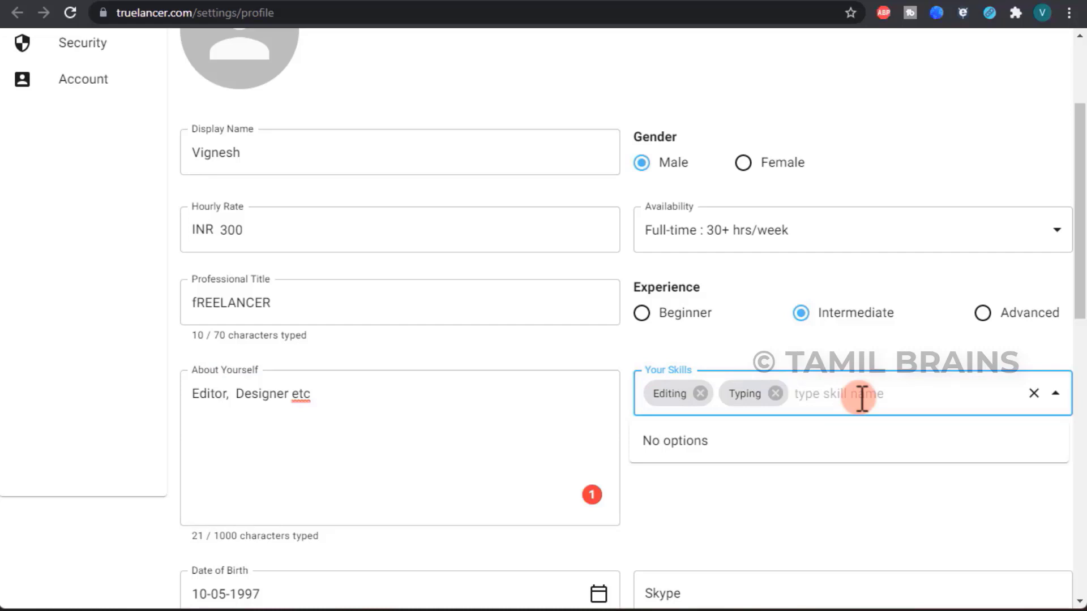
{"action": "scroll", "coordinate": [859, 397], "scroll_direction": "down", "scroll_amount": 4}
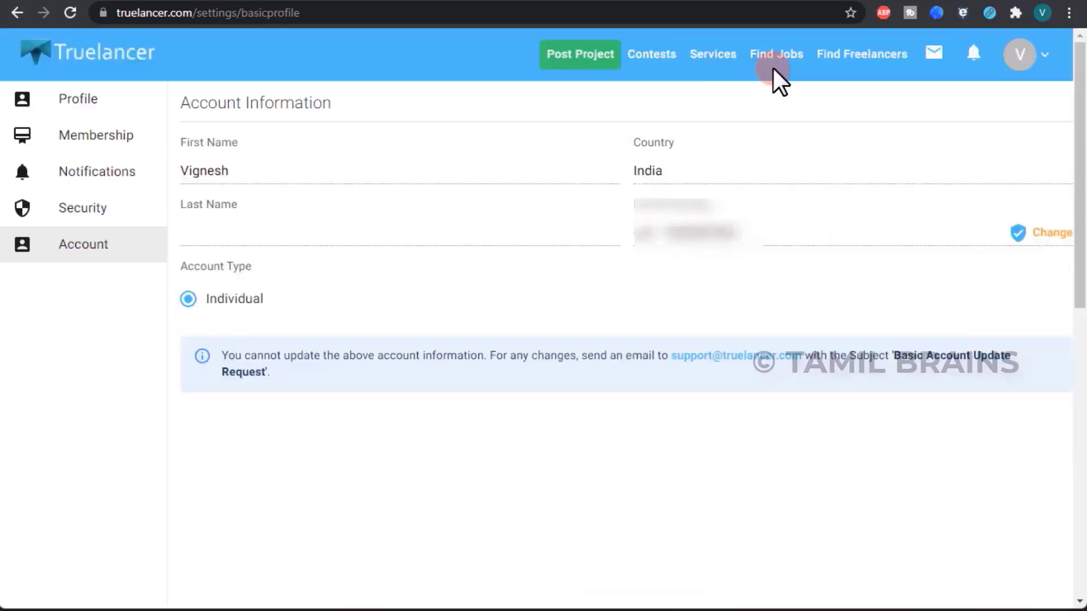
- Browse the freelance jobs and search them for "TYPING"
{"action": "mouse_move", "coordinate": [789, 68]}
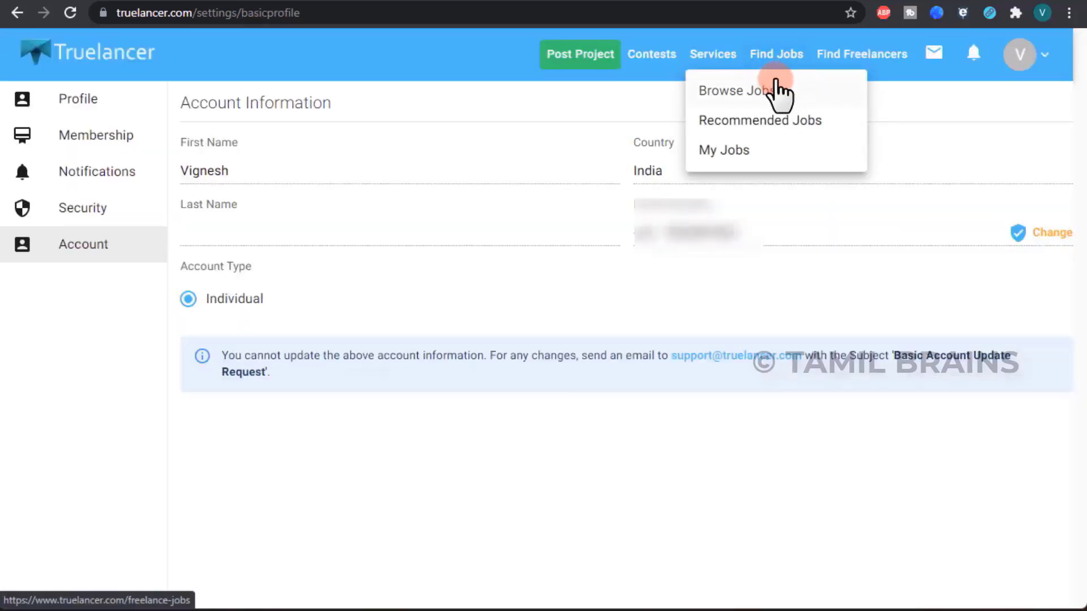
{"action": "left_click", "coordinate": [761, 96]}
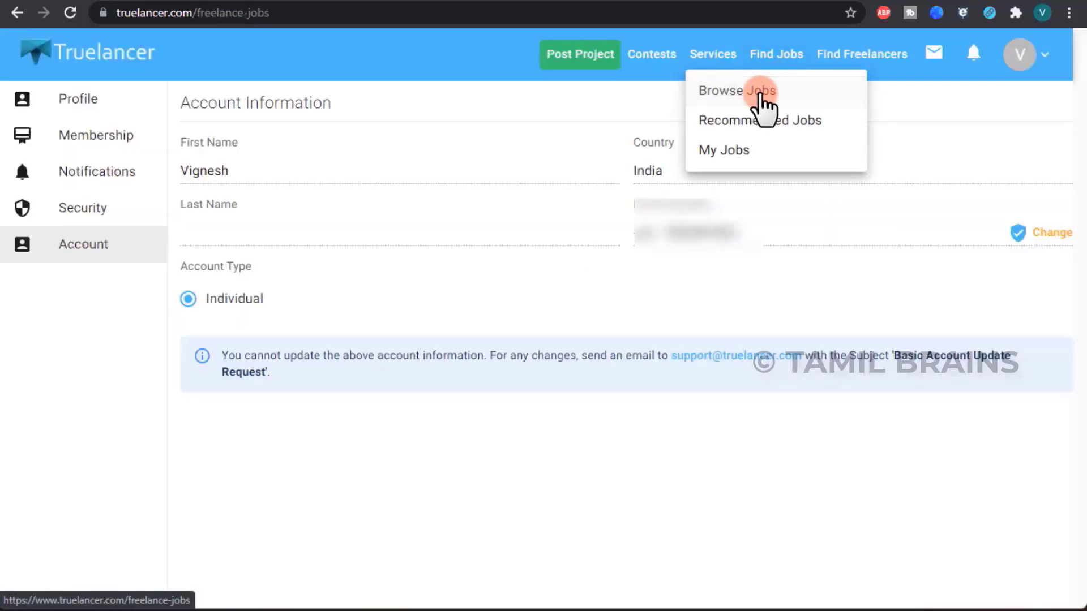
{"action": "left_click", "coordinate": [196, 178]}
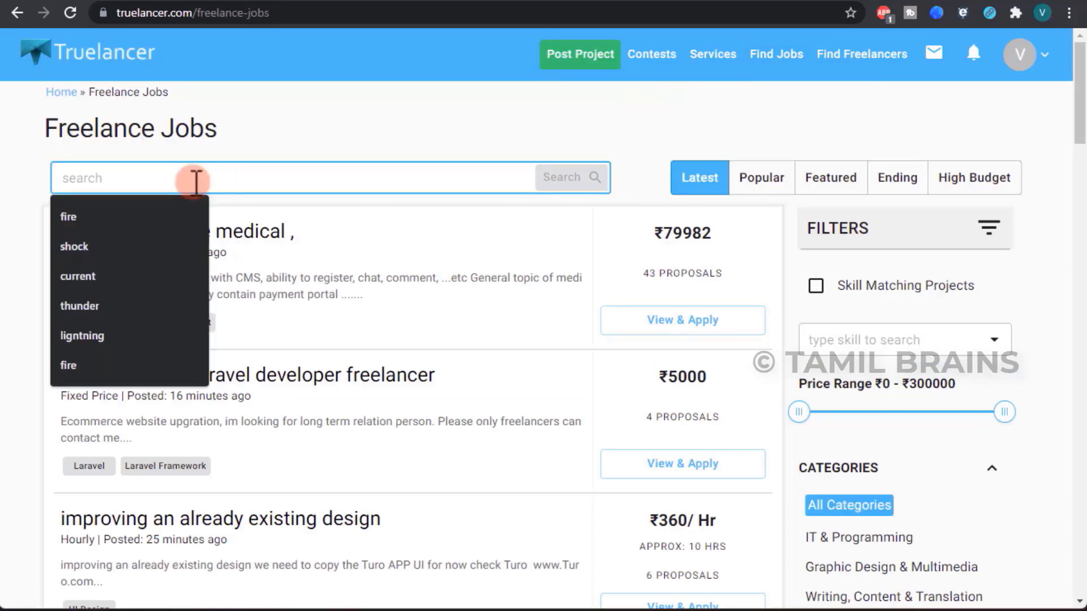
{"action": "type", "text": "TYPING"}
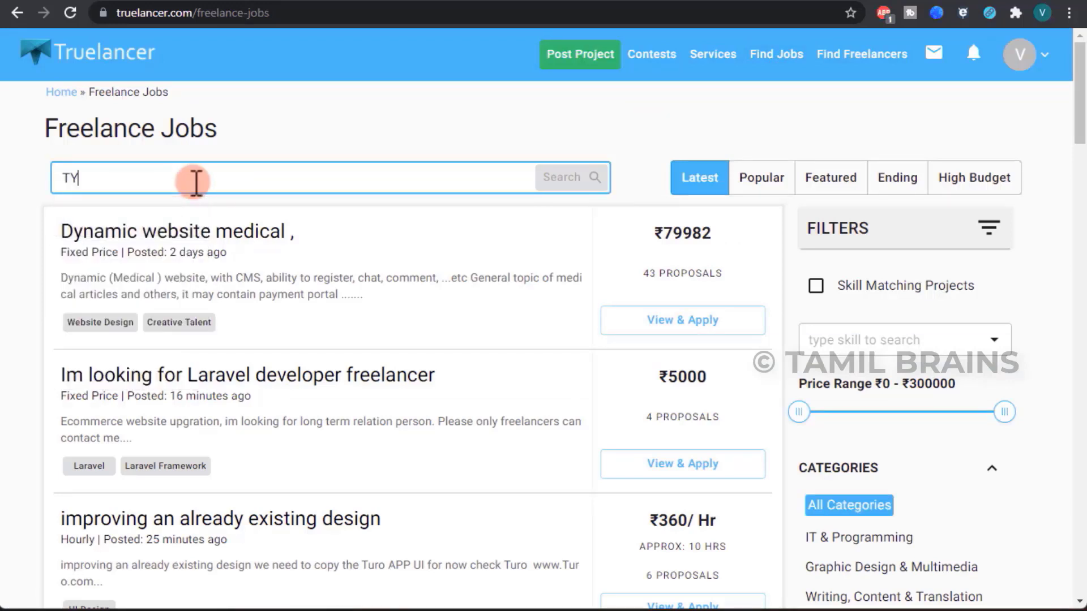
{"action": "left_click", "coordinate": [576, 180]}
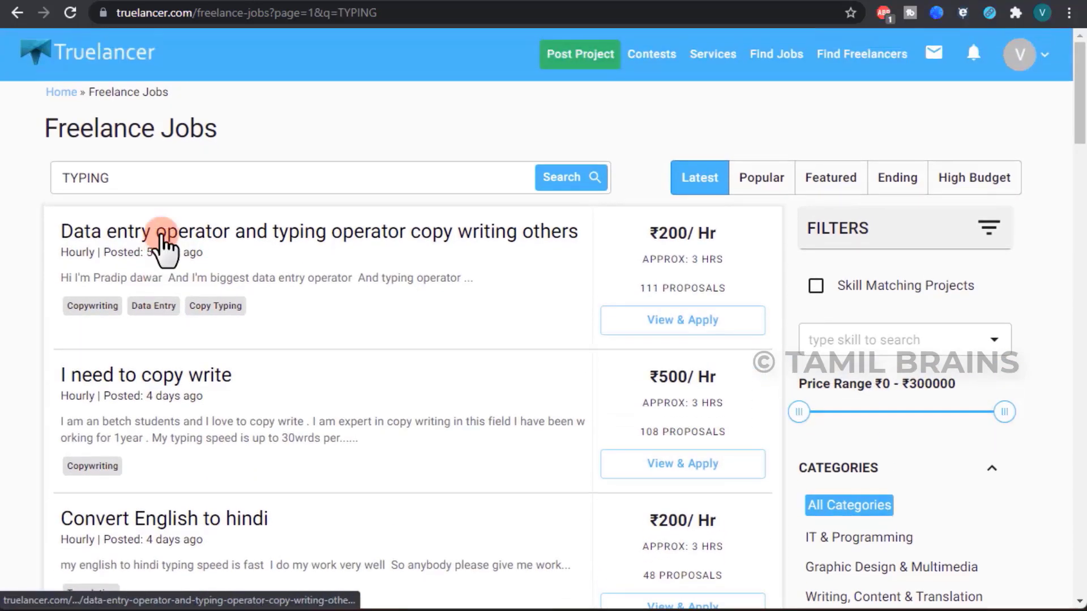
- Open the "Data entry operator and typing operator copy writing others" job and examine its details, required skills and proposals
{"action": "left_click", "coordinate": [163, 239]}
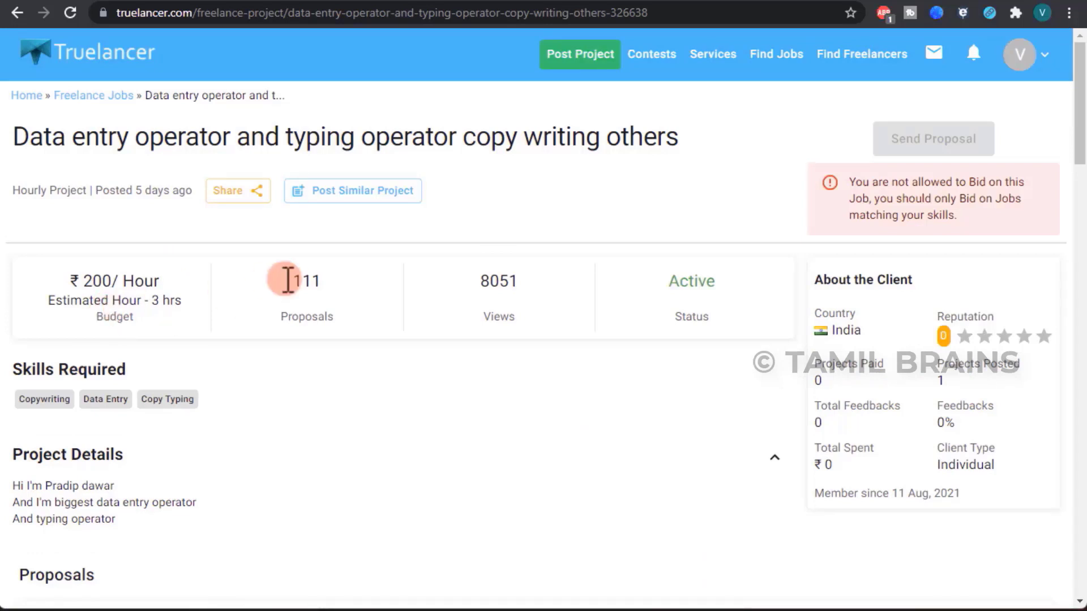
{"action": "scroll", "coordinate": [284, 279], "scroll_direction": "down", "scroll_amount": 6}
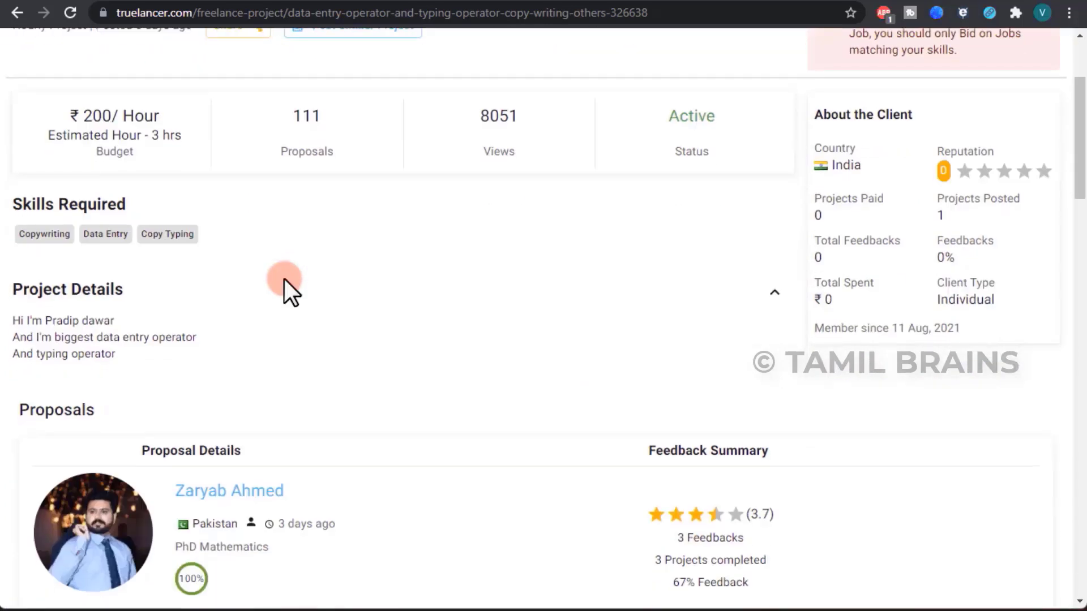
{"action": "scroll", "coordinate": [284, 280], "scroll_direction": "down", "scroll_amount": 15}
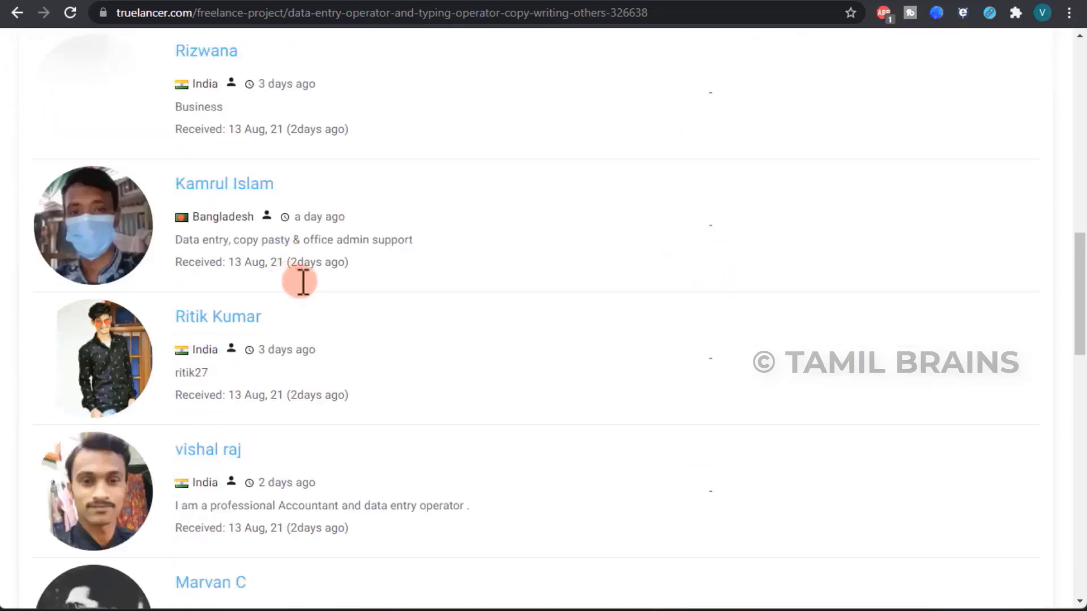
{"action": "scroll", "coordinate": [710, 345], "scroll_direction": "up", "scroll_amount": 18}
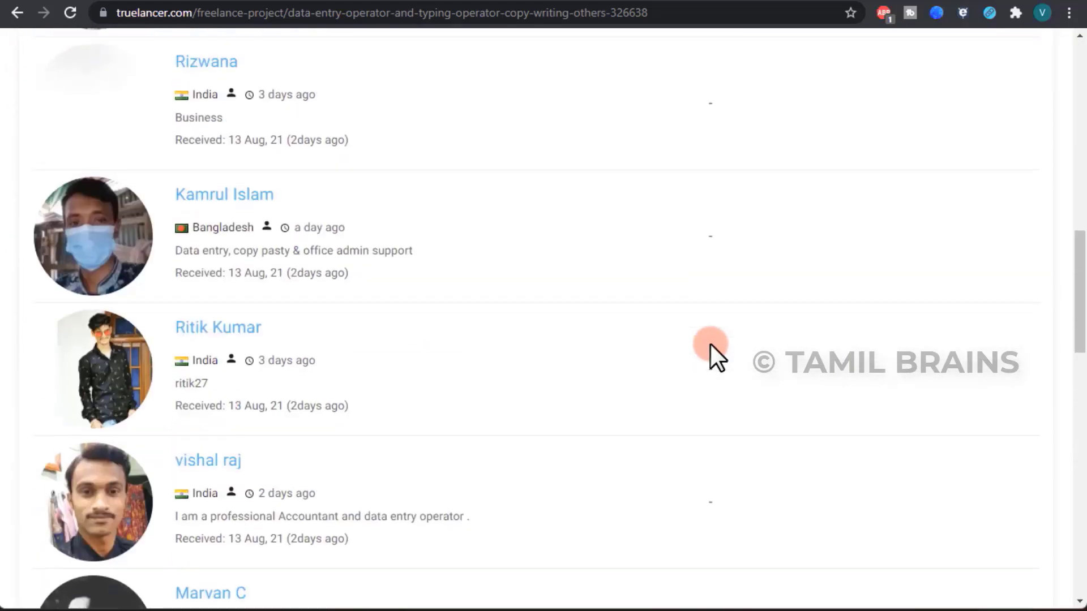
{"action": "scroll", "coordinate": [710, 351], "scroll_direction": "up", "scroll_amount": 4}
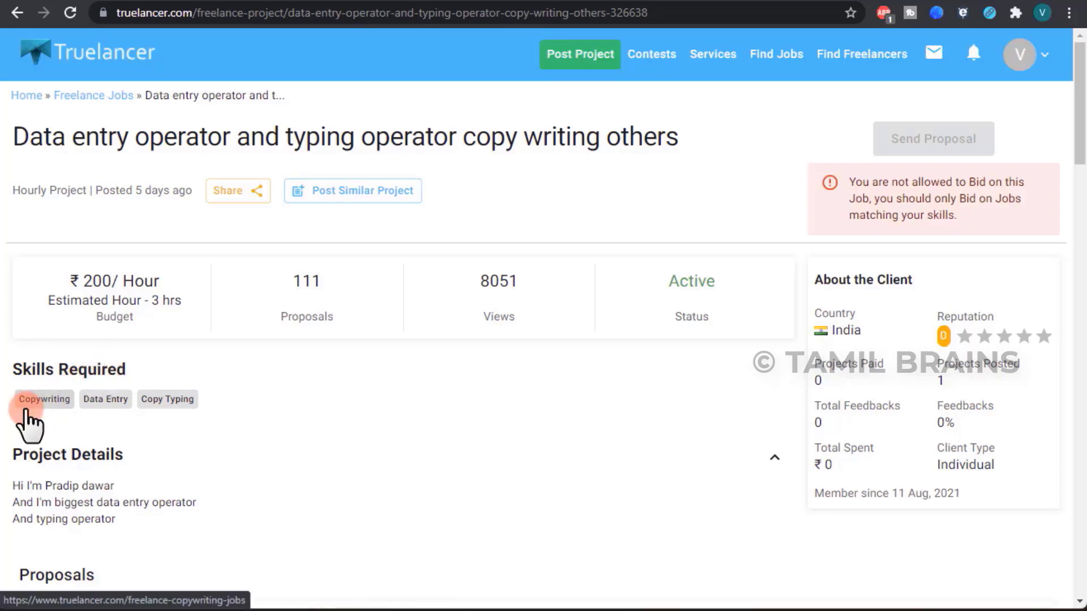
- View the account's own freelancer profile and its editable skills, and return to the data entry job page
{"action": "left_click", "coordinate": [1043, 57]}
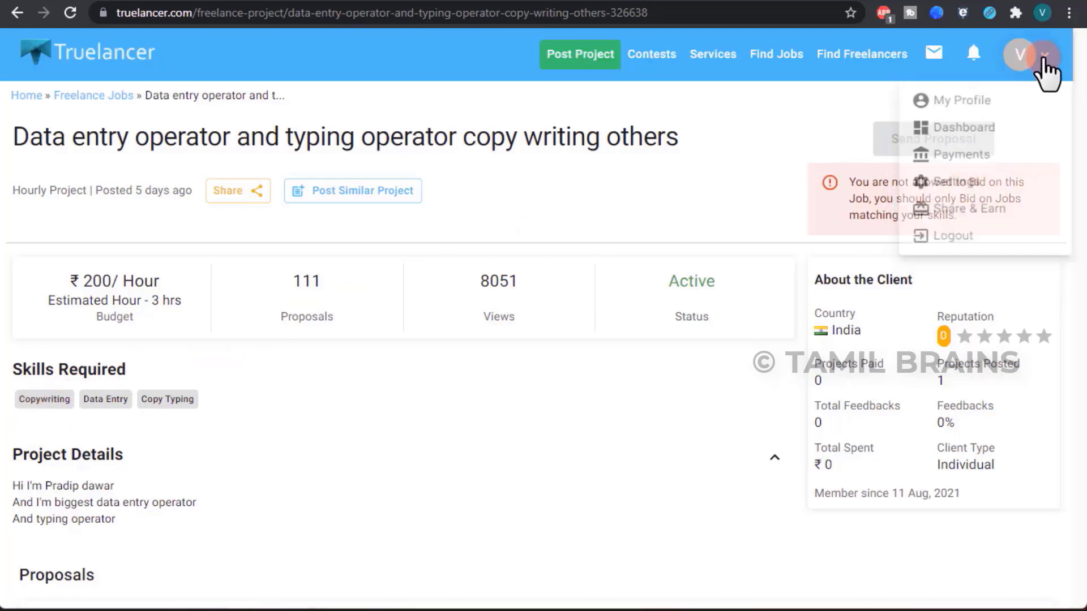
{"action": "left_click", "coordinate": [125, 333]}
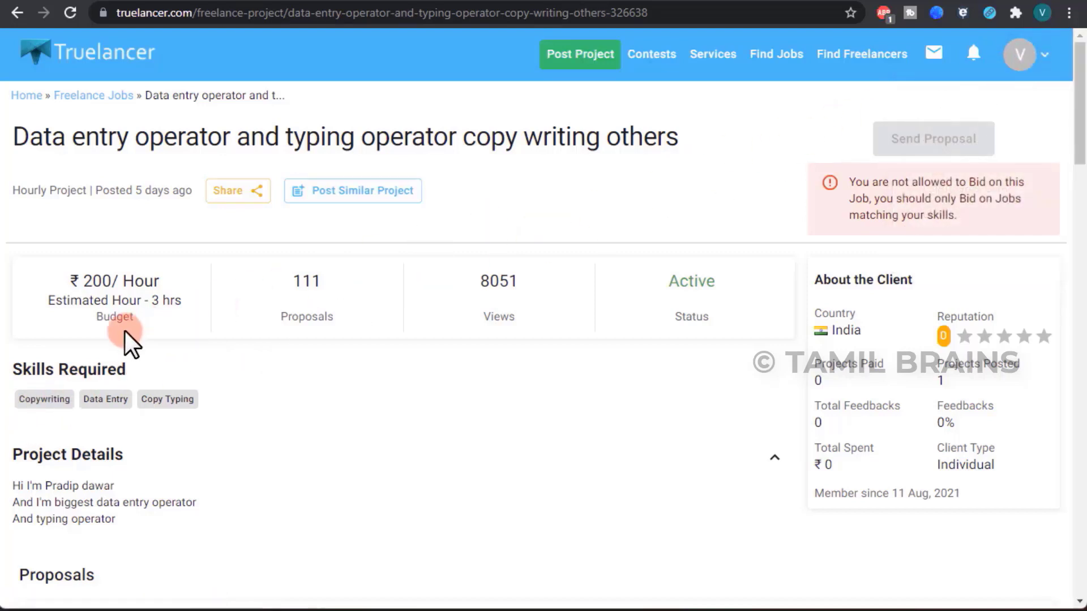
{"action": "left_click", "coordinate": [222, 189]}
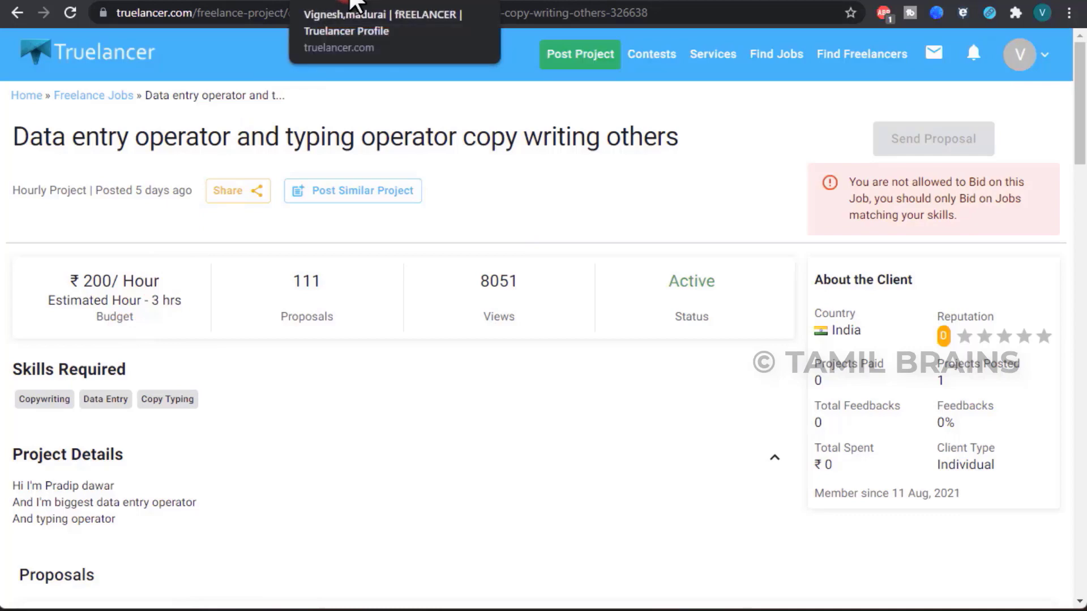
{"action": "left_click", "coordinate": [354, 4]}
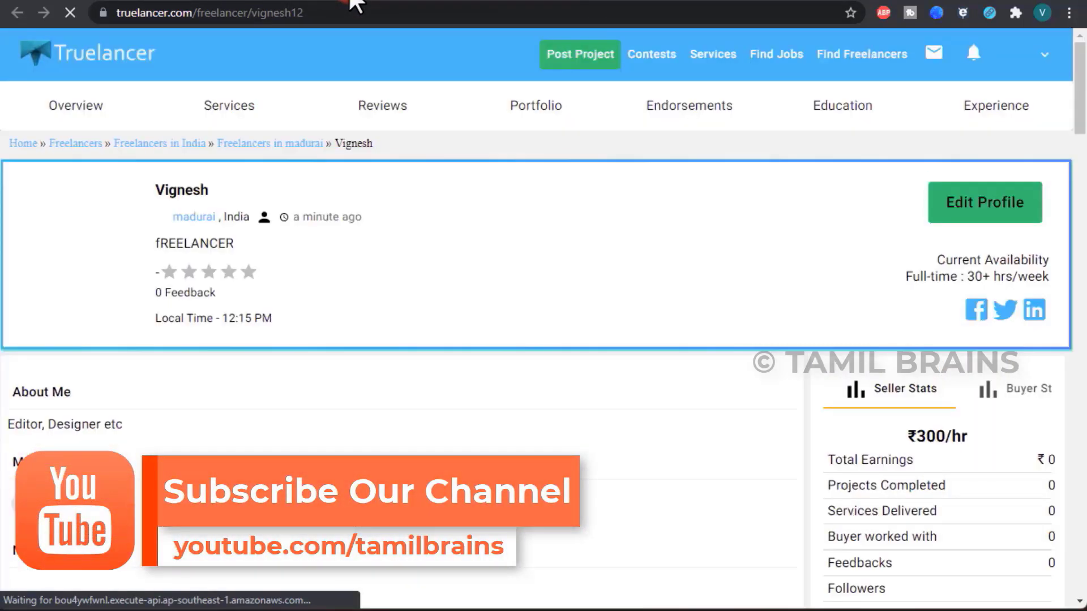
{"action": "left_click", "coordinate": [973, 192]}
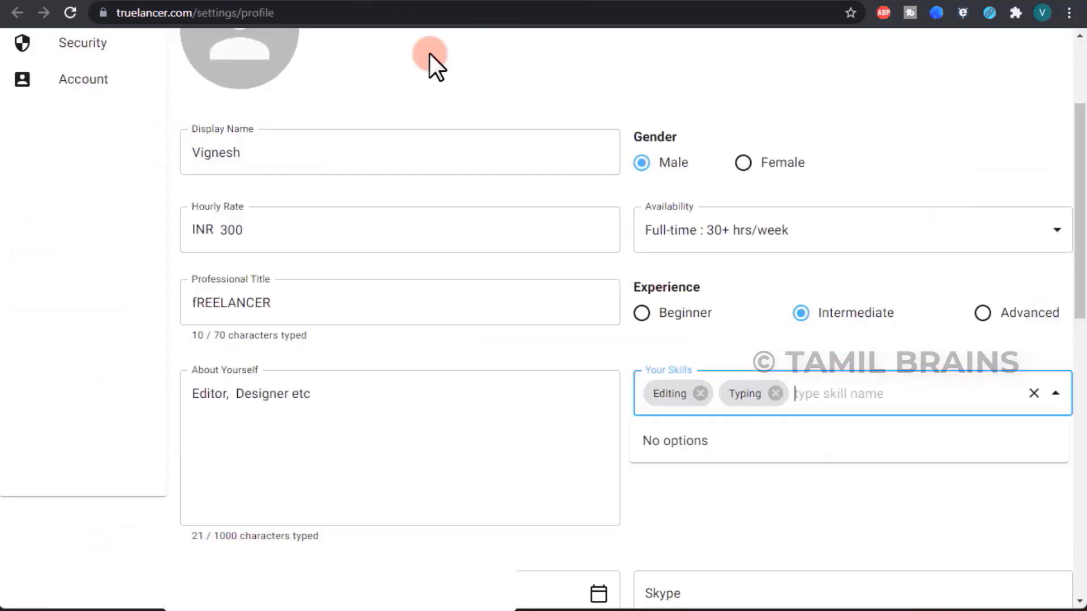
{"action": "left_click", "coordinate": [180, 6]}
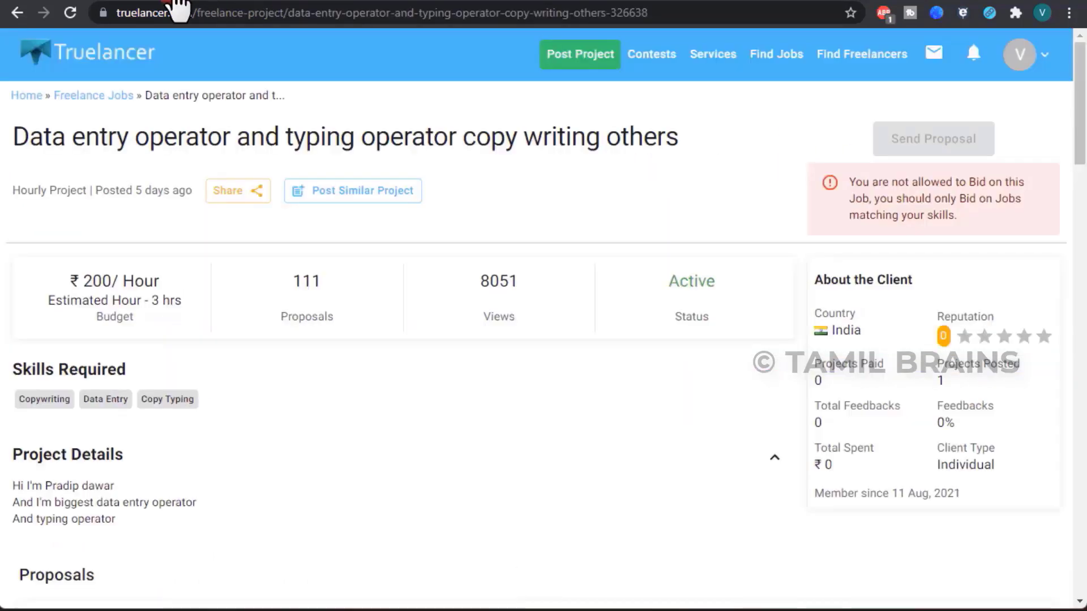
- In the profile update form, set experience to 2 years and 2 months and availability to Full-time : 40+ hrs/week
{"action": "left_click", "coordinate": [342, 3]}
{"action": "left_click", "coordinate": [342, 3]}
{"action": "scroll", "coordinate": [600, 284], "scroll_direction": "down", "scroll_amount": 3}
{"action": "left_click", "coordinate": [627, 321]}
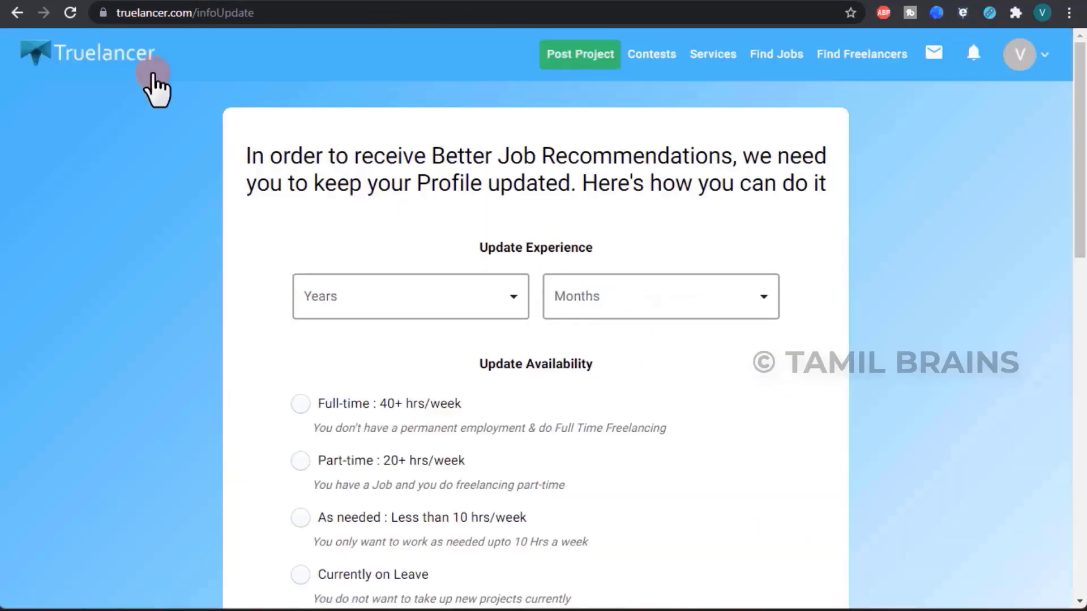
{"action": "scroll", "coordinate": [458, 185], "scroll_direction": "down", "scroll_amount": 2}
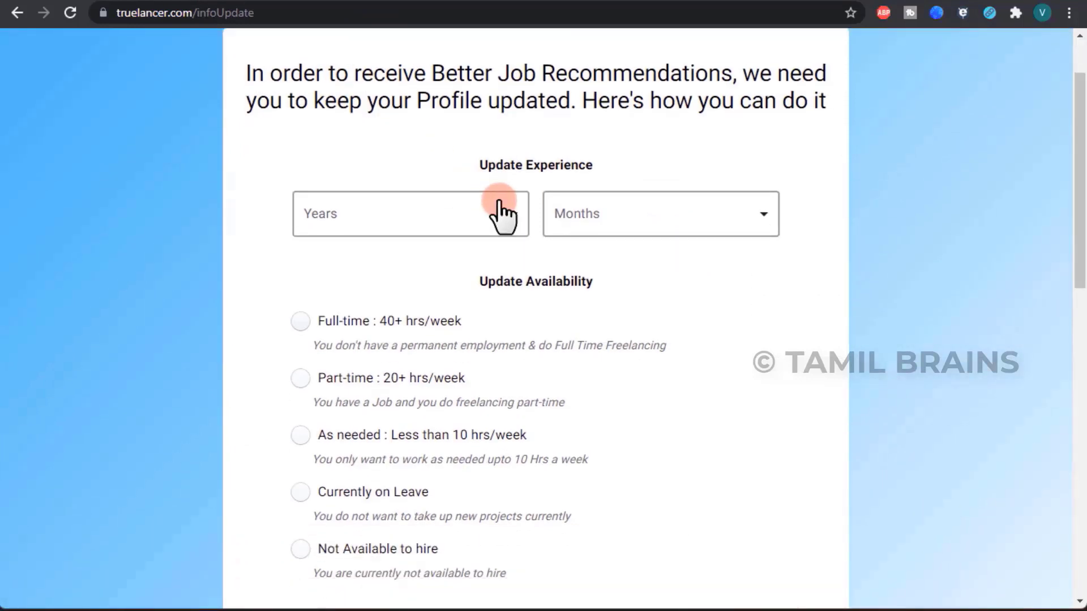
{"action": "left_click", "coordinate": [306, 321]}
{"action": "left_click", "coordinate": [387, 218]}
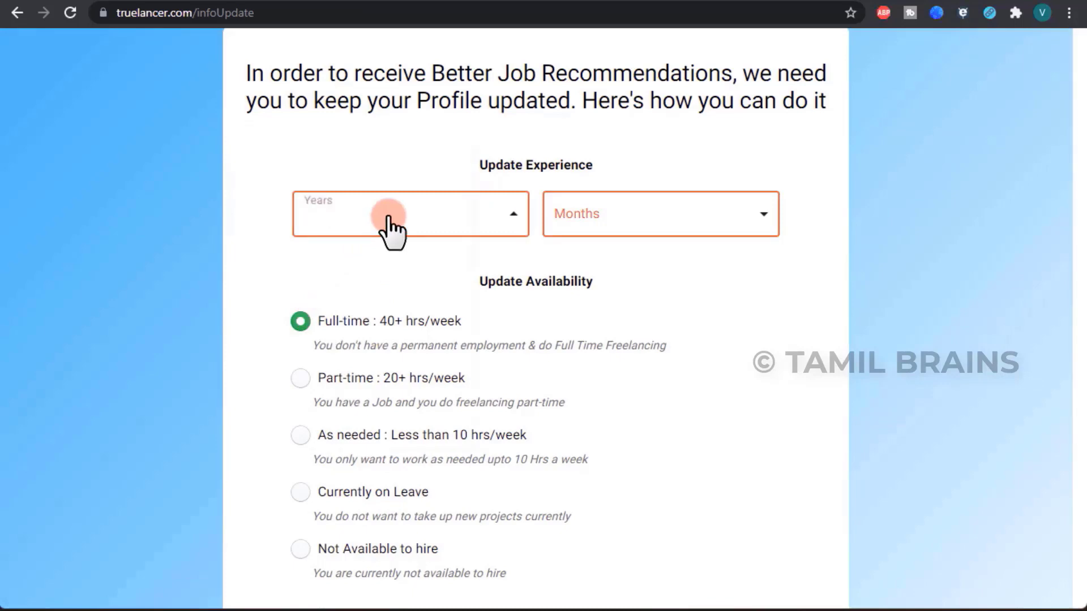
{"action": "left_click", "coordinate": [328, 193]}
{"action": "left_click", "coordinate": [655, 218]}
{"action": "left_click", "coordinate": [578, 276]}
{"action": "left_click", "coordinate": [398, 321]}
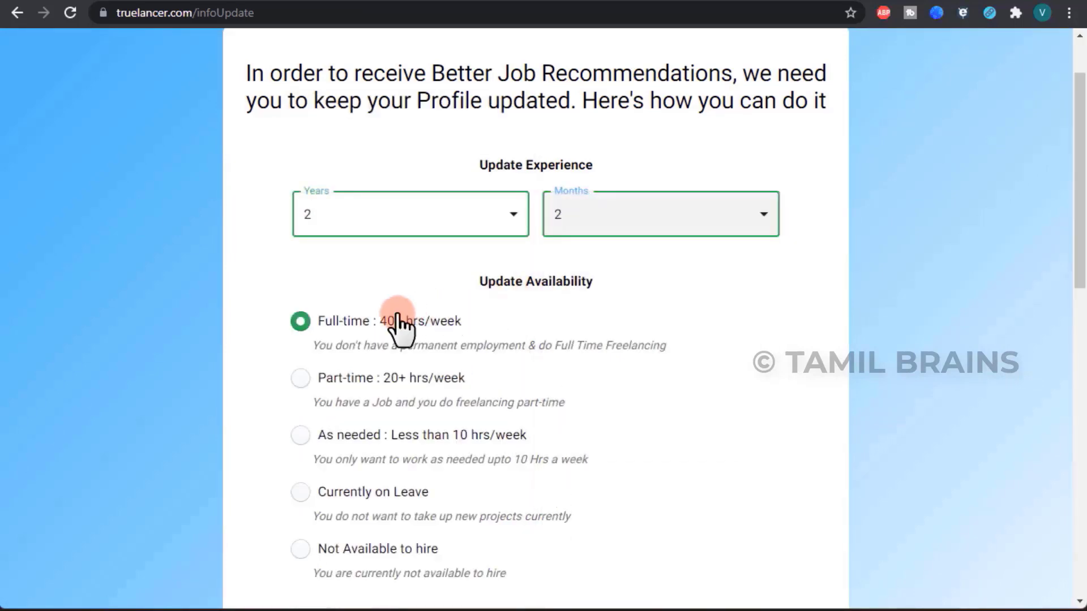
- Search the primary skill options in the profile update form for skills matching "c"
{"action": "scroll", "coordinate": [398, 321], "scroll_direction": "down", "scroll_amount": 9}
{"action": "left_click", "coordinate": [478, 176]}
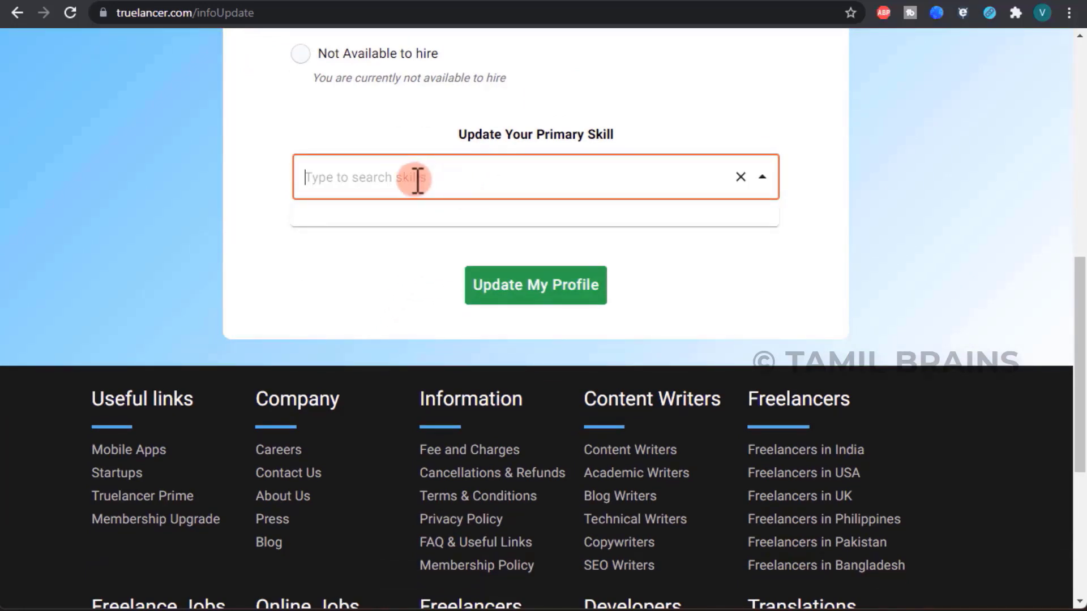
{"action": "type", "text": "c"}
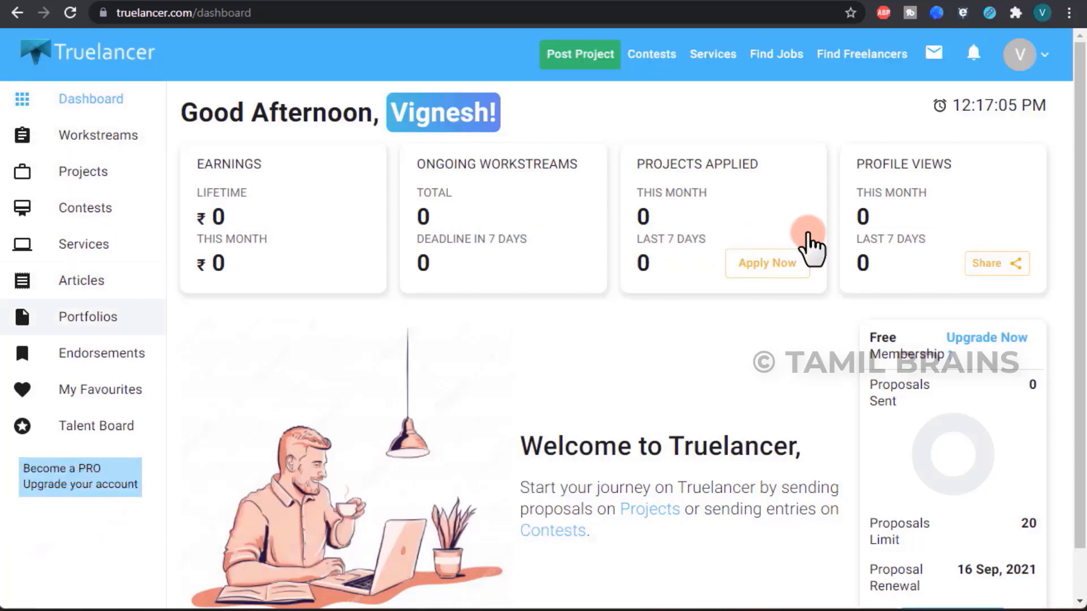
- Browse the freelance jobs and search them for "typing"
{"action": "mouse_move", "coordinate": [769, 56]}
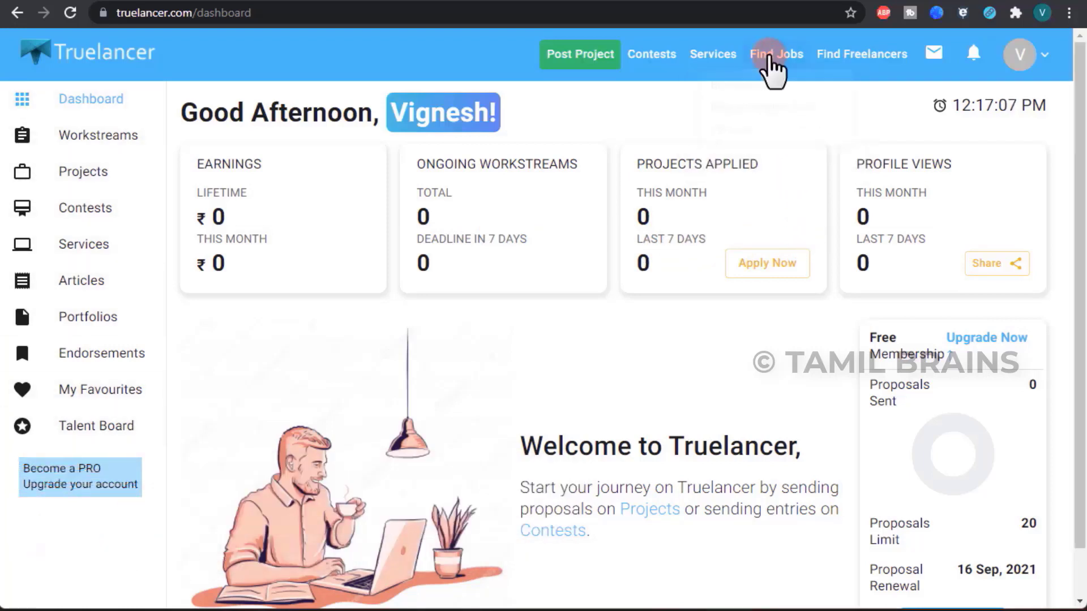
{"action": "left_click", "coordinate": [768, 95]}
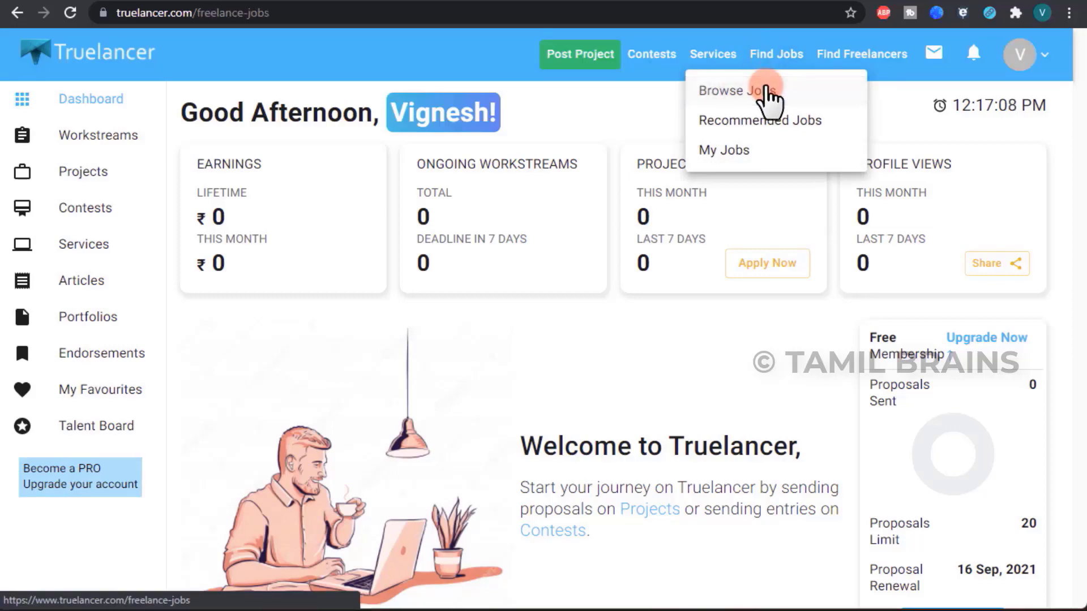
{"action": "left_click", "coordinate": [521, 167]}
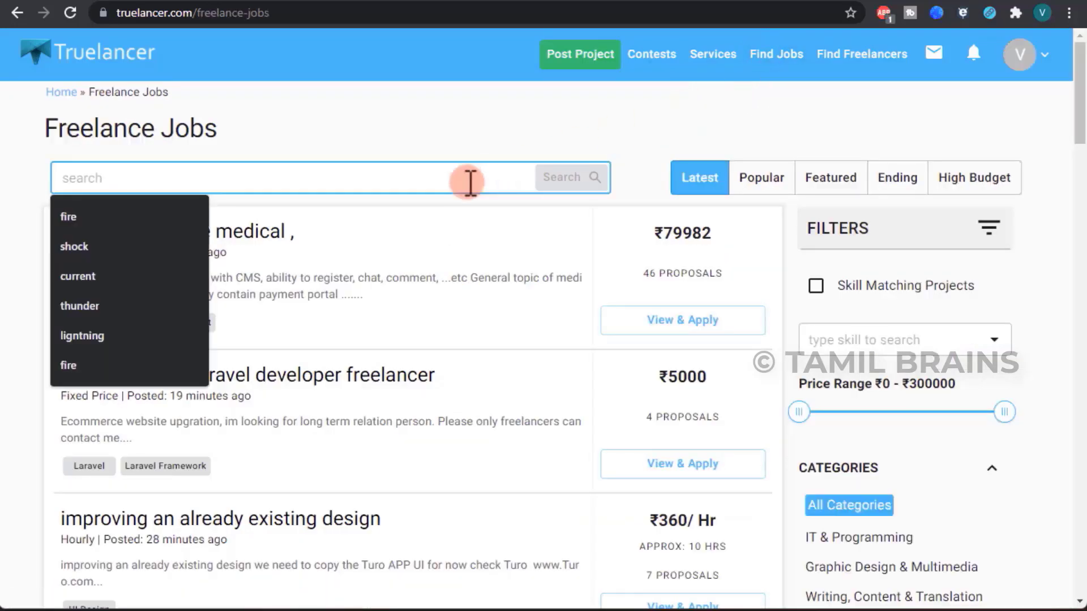
{"action": "type", "text": "typing"}
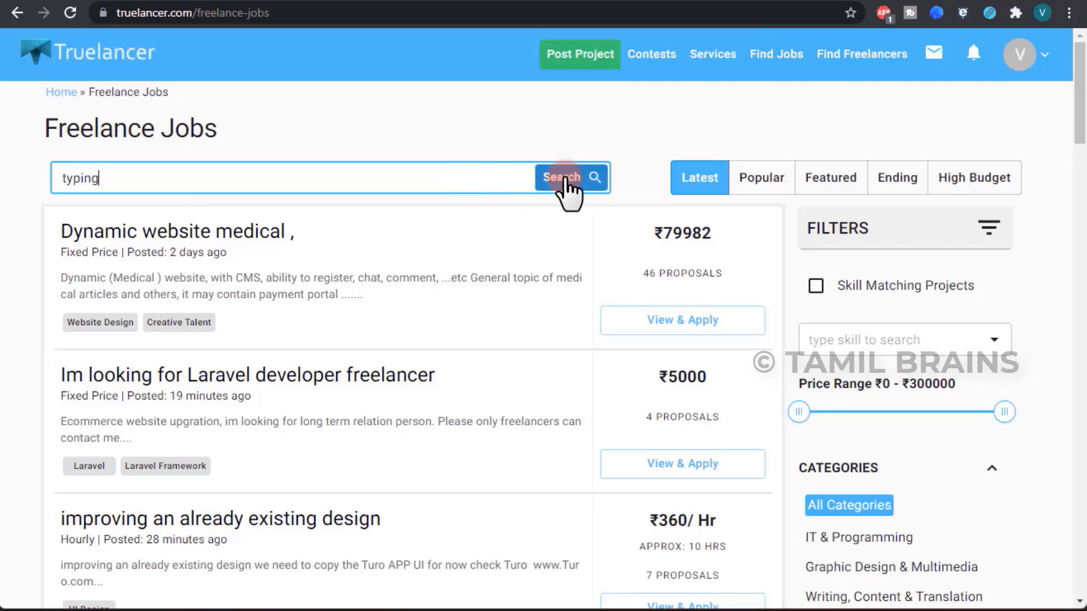
{"action": "left_click", "coordinate": [564, 178]}
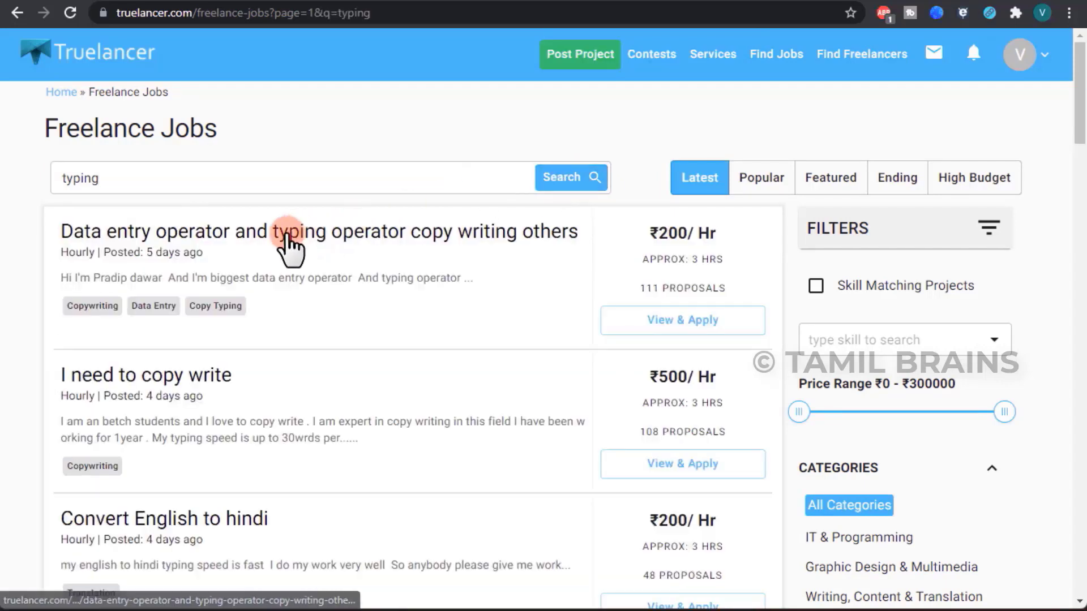
- Open the "Data entry operator and typing operator copy writing others" job, examine its proposals and availability for applying, and leave the job page
{"action": "left_click", "coordinate": [289, 240]}
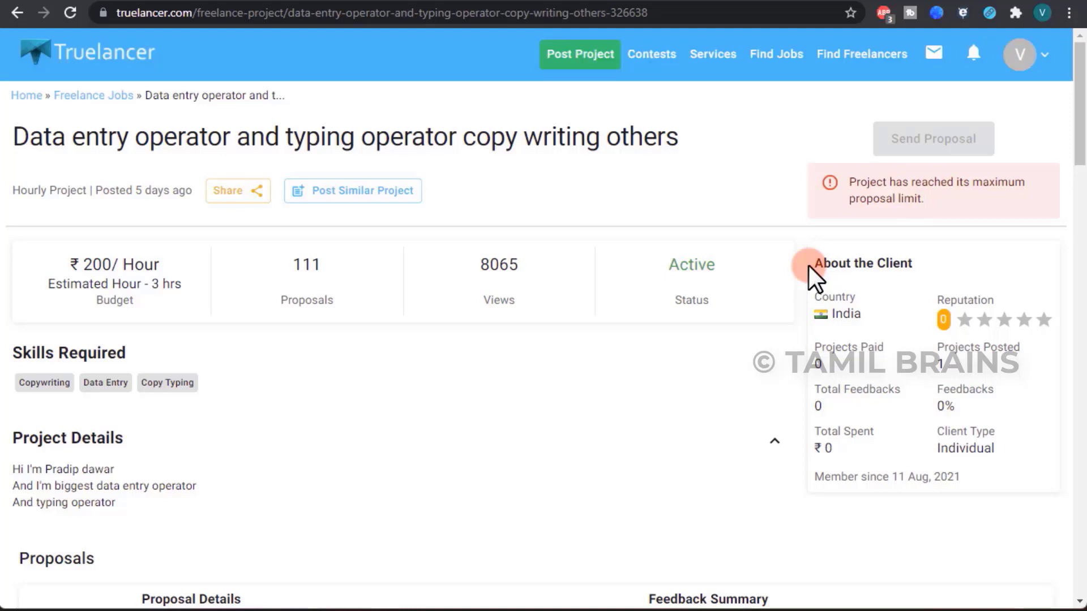
{"action": "left_click_drag", "start_coordinate": [317, 262], "coordinate": [331, 262]}
{"action": "left_click", "coordinate": [17, 13]}
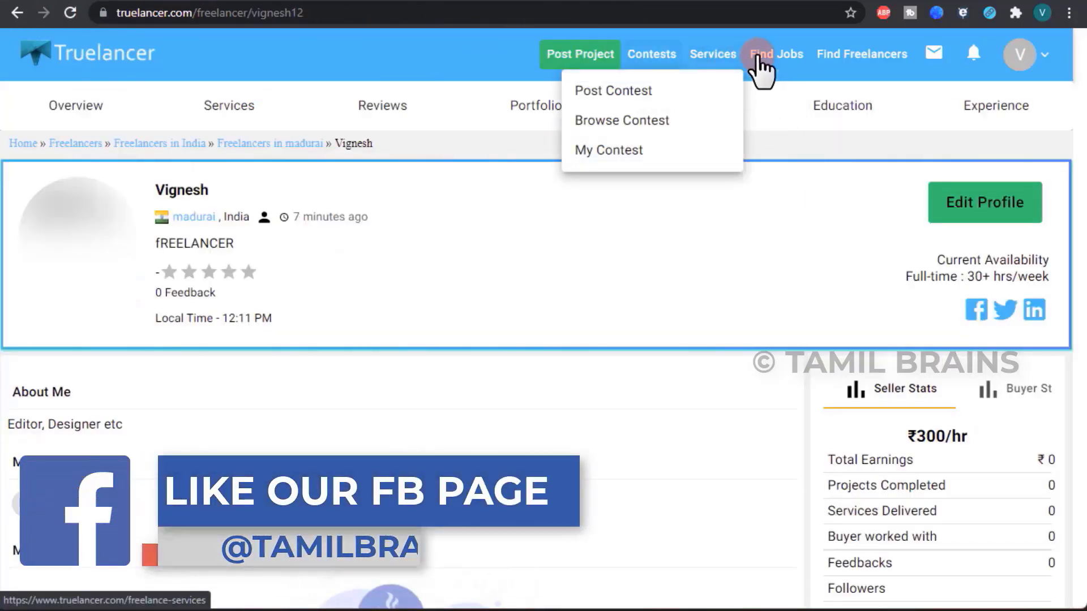
- Browse the unfiltered freelance jobs and view the "improving an already existing design" job to examine its details and proposal option
{"action": "mouse_move", "coordinate": [759, 66]}
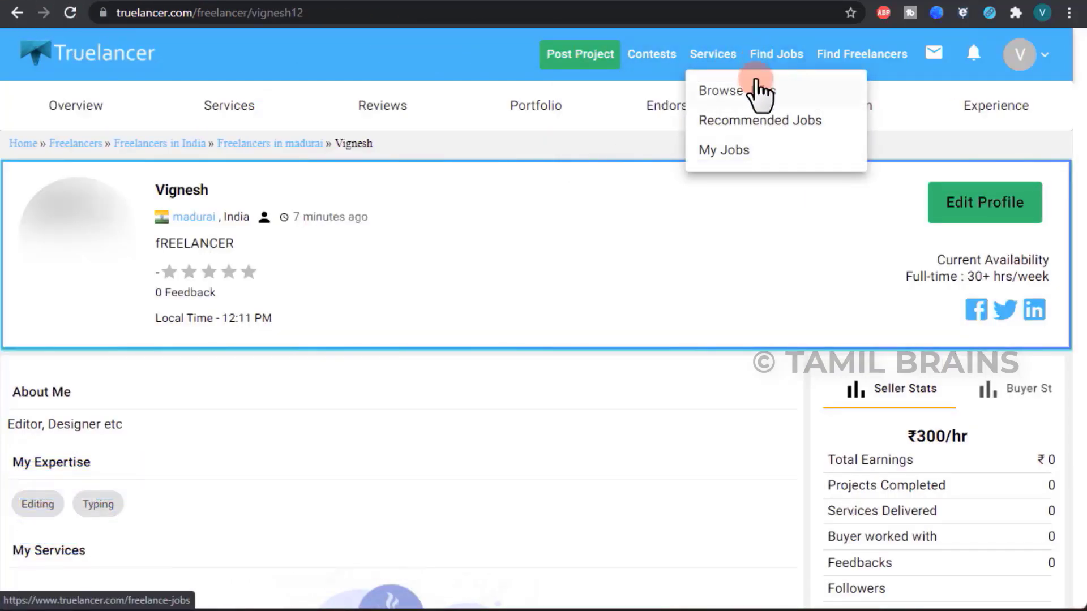
{"action": "left_click", "coordinate": [756, 93]}
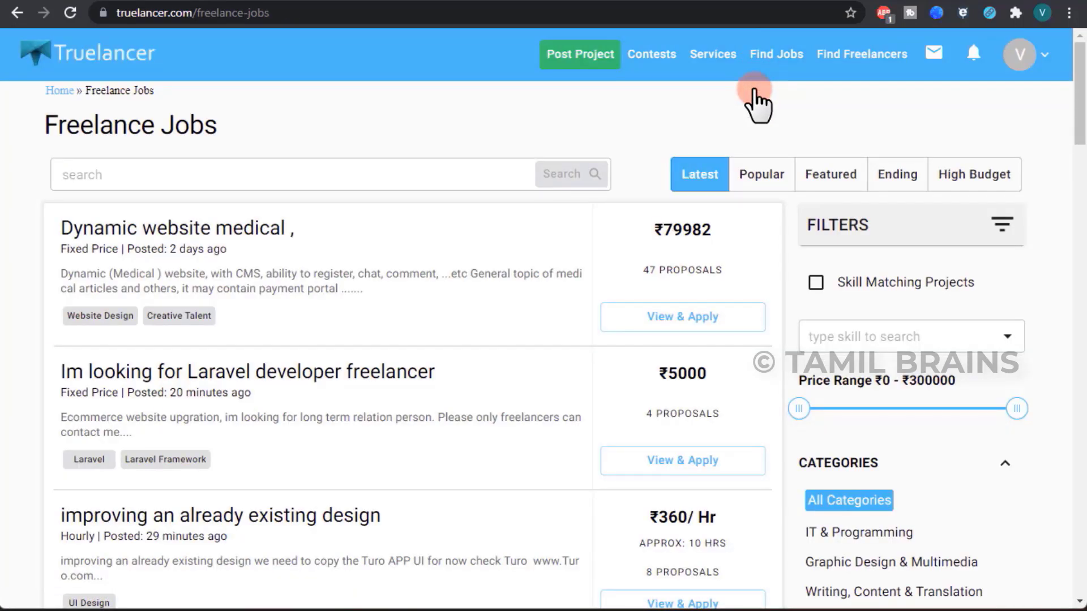
{"action": "scroll", "coordinate": [754, 92], "scroll_direction": "down", "scroll_amount": 3}
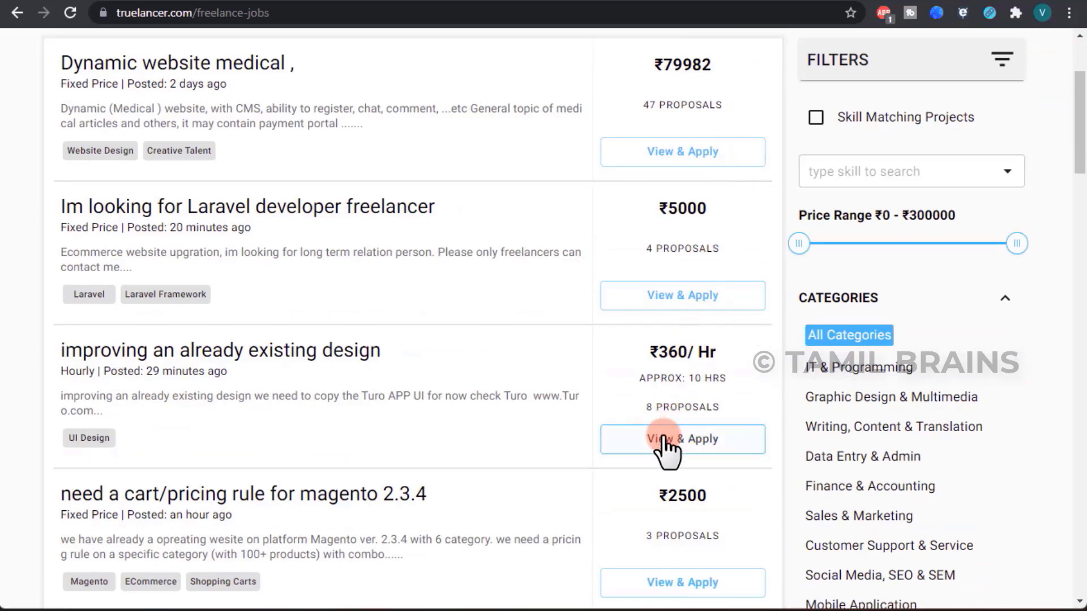
{"action": "left_click", "coordinate": [663, 437]}
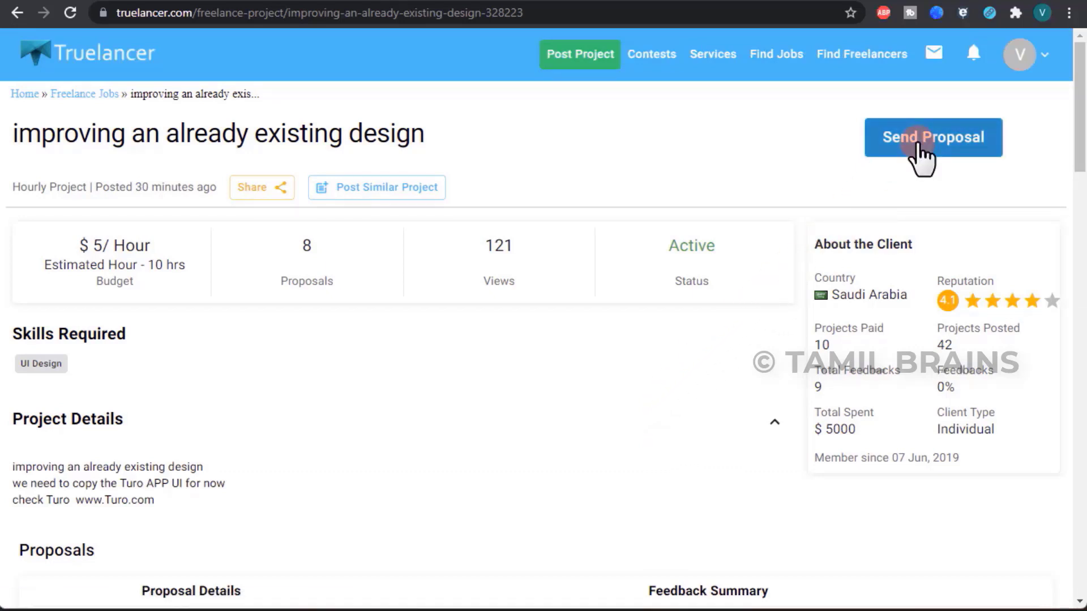
- Open the account's payments wallet and examine its balances, the required invoice information fields and the transactions section
{"action": "left_click", "coordinate": [1047, 59]}
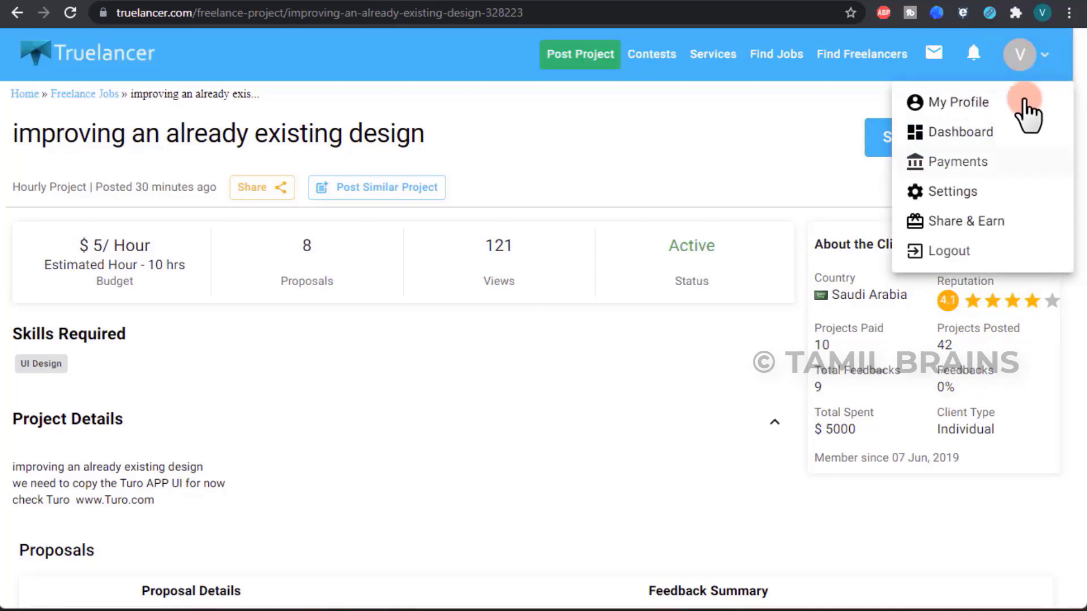
{"action": "left_click", "coordinate": [983, 163]}
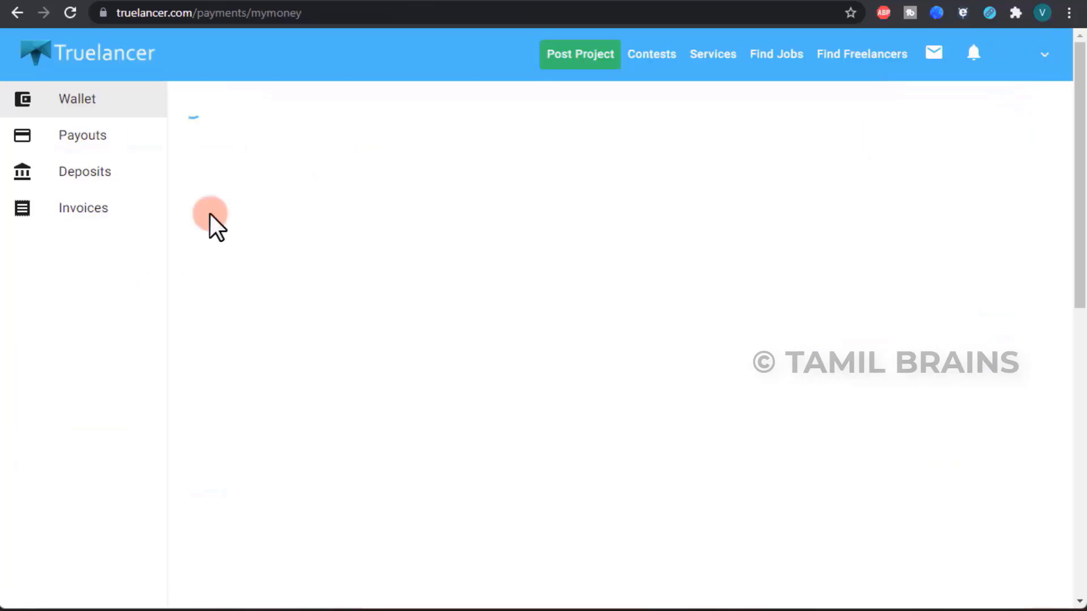
{"action": "scroll", "coordinate": [324, 201], "scroll_direction": "down", "scroll_amount": 2}
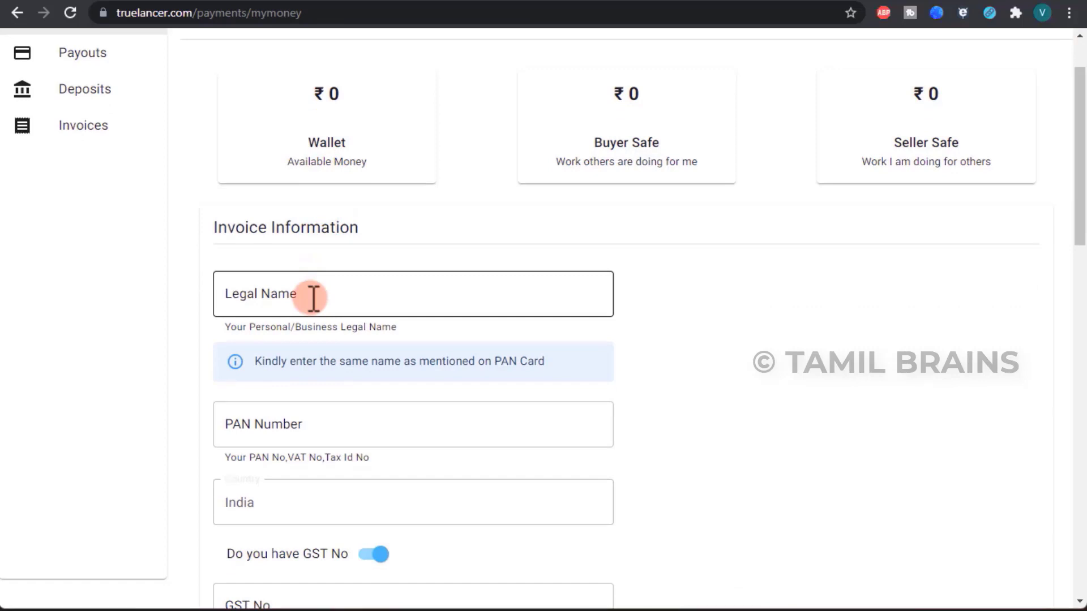
{"action": "scroll", "coordinate": [288, 295], "scroll_direction": "down", "scroll_amount": 4}
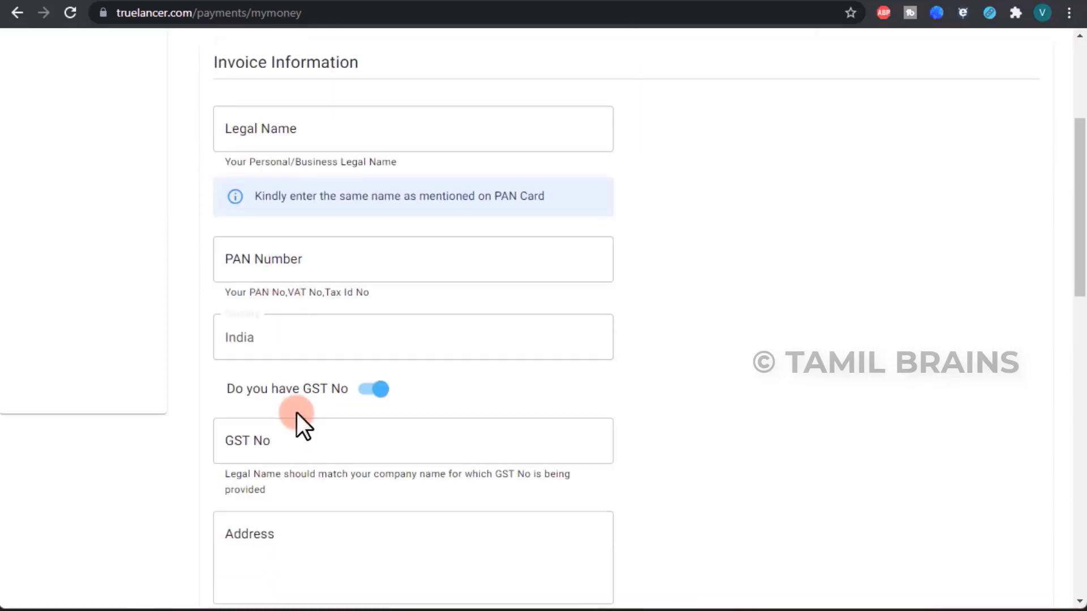
{"action": "scroll", "coordinate": [366, 407], "scroll_direction": "down", "scroll_amount": 4}
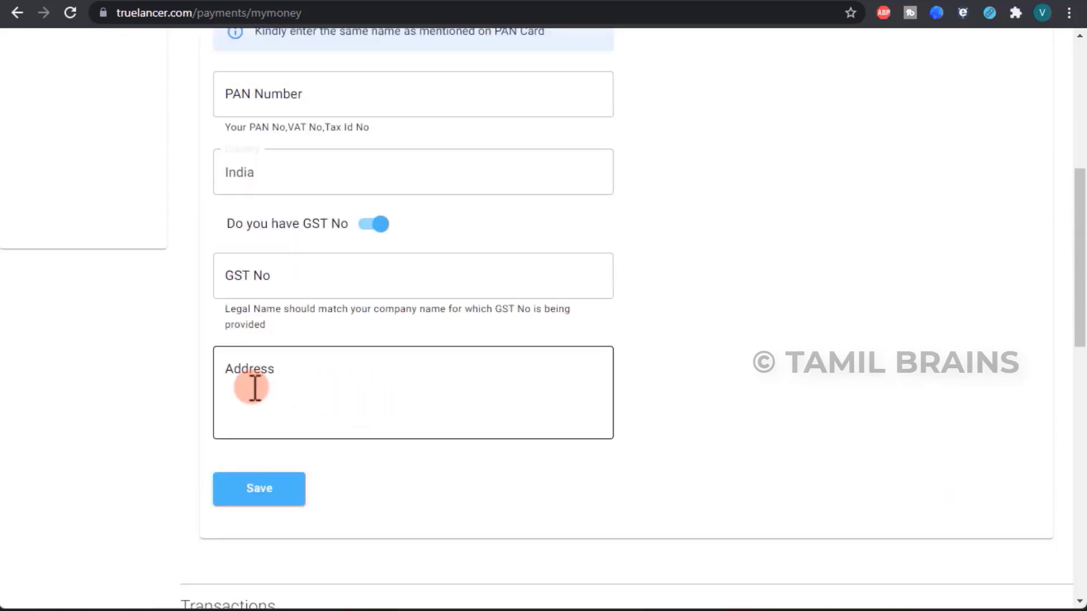
{"action": "scroll", "coordinate": [453, 317], "scroll_direction": "down", "scroll_amount": 5}
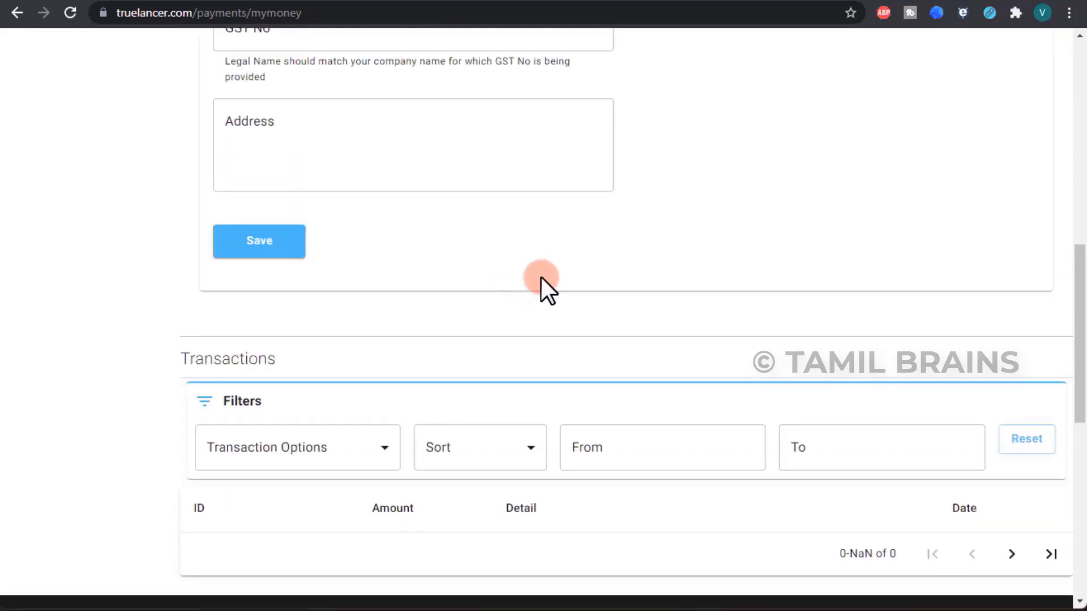
{"action": "scroll", "coordinate": [543, 277], "scroll_direction": "up", "scroll_amount": 5}
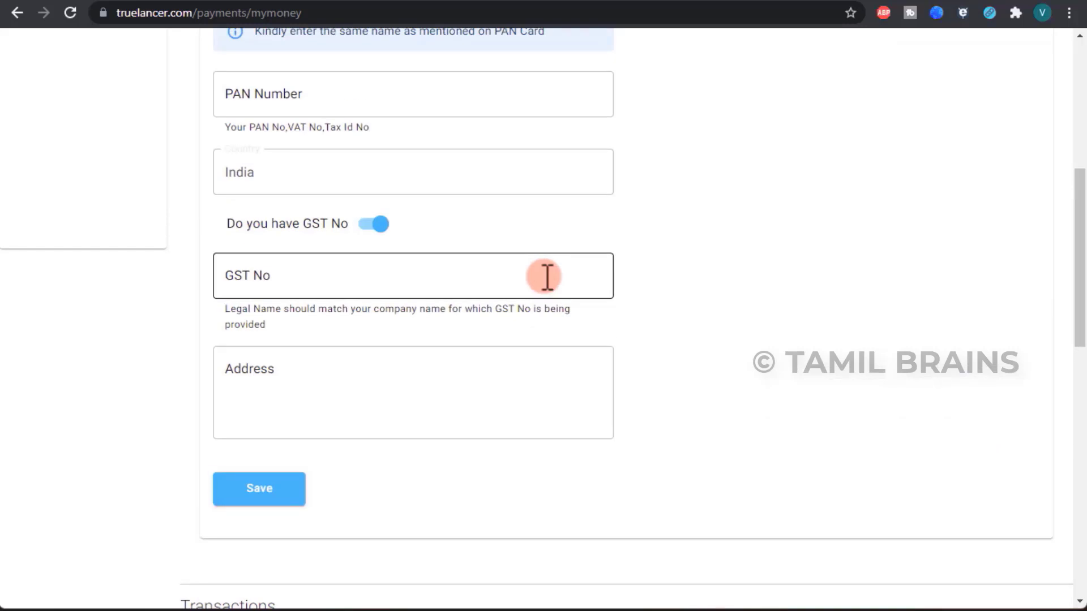
{"action": "scroll", "coordinate": [801, 348], "scroll_direction": "up", "scroll_amount": 8}
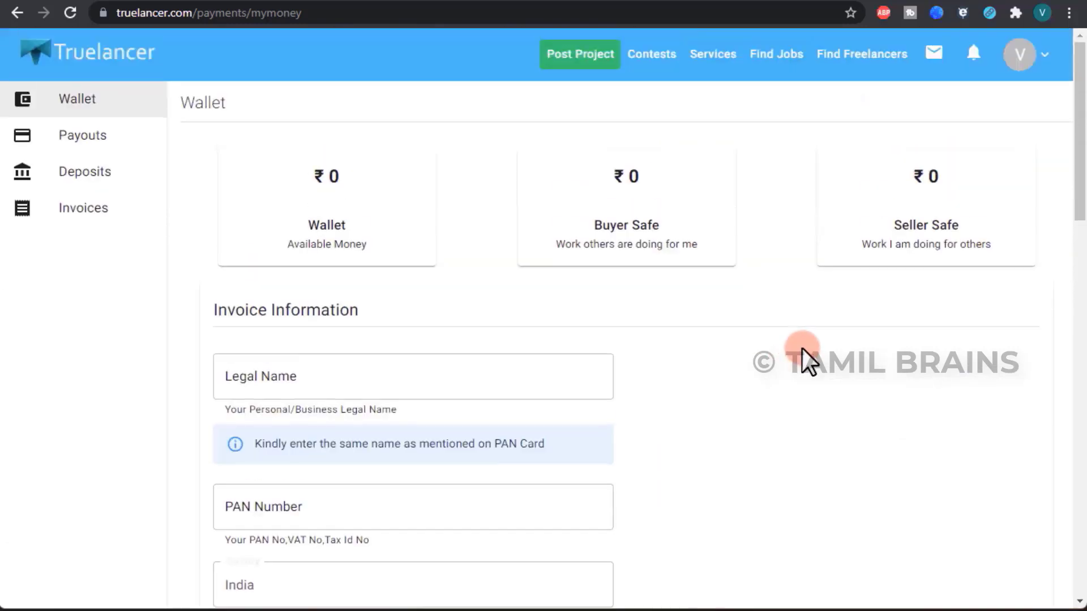